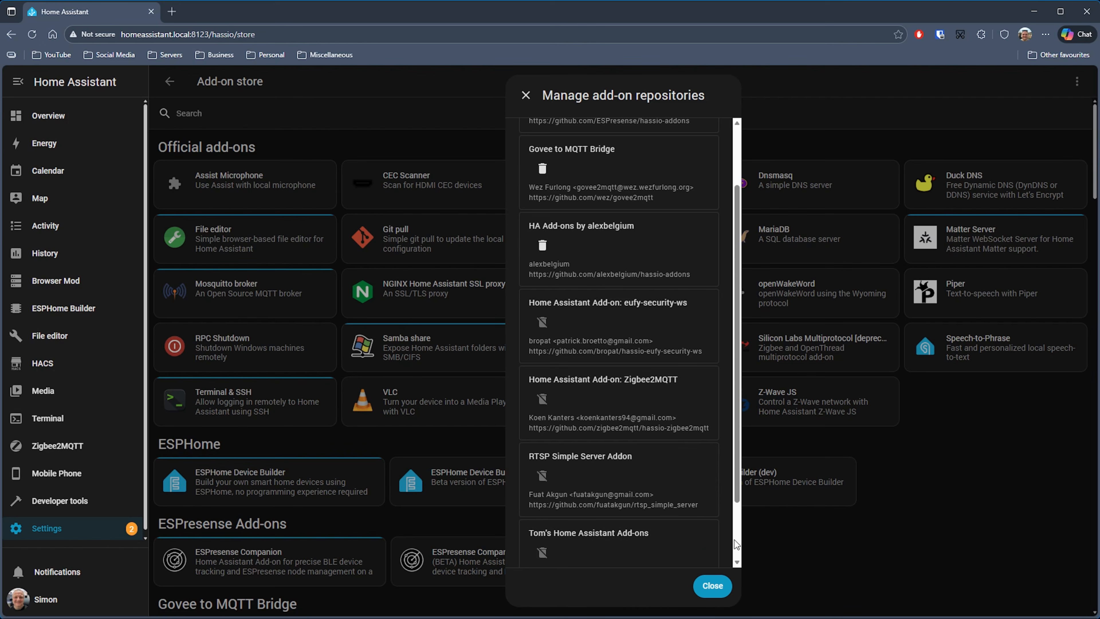
Review the list of add-on repositories and close it.
{"action": "scroll", "coordinate": [701, 447], "scroll_direction": "up", "scroll_amount": 2}
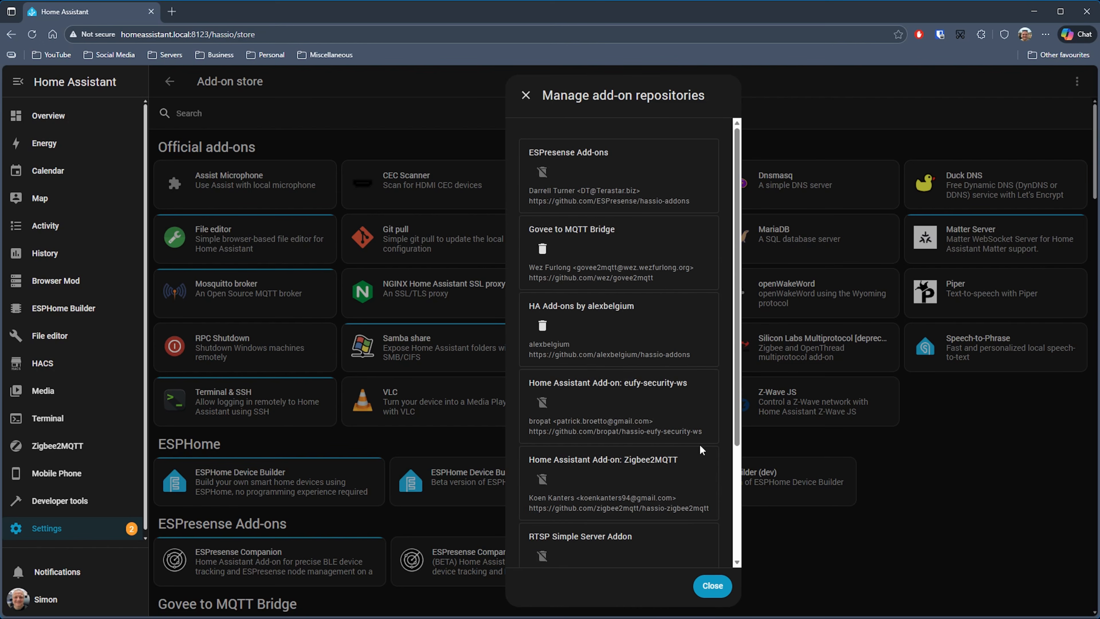
{"action": "scroll", "coordinate": [700, 444], "scroll_direction": "down", "scroll_amount": 5}
{"action": "left_click", "coordinate": [714, 586]}
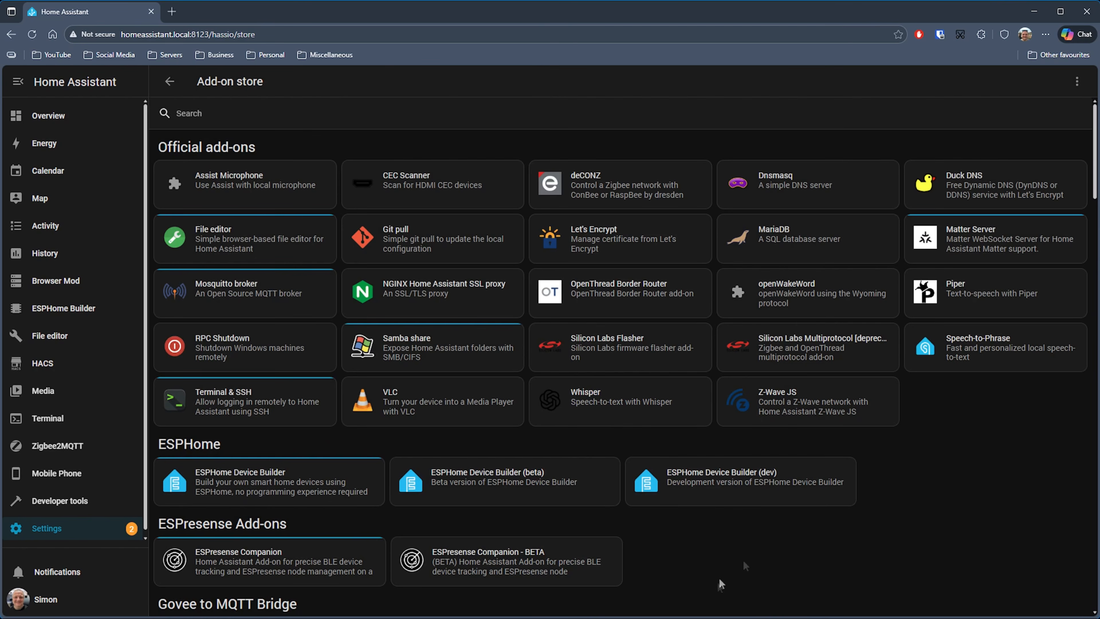
Search the add-on store for "neta" and install the NetAlertX add-on by alexbelgium.
{"action": "left_click", "coordinate": [188, 113]}
{"action": "type", "text": "neta"}
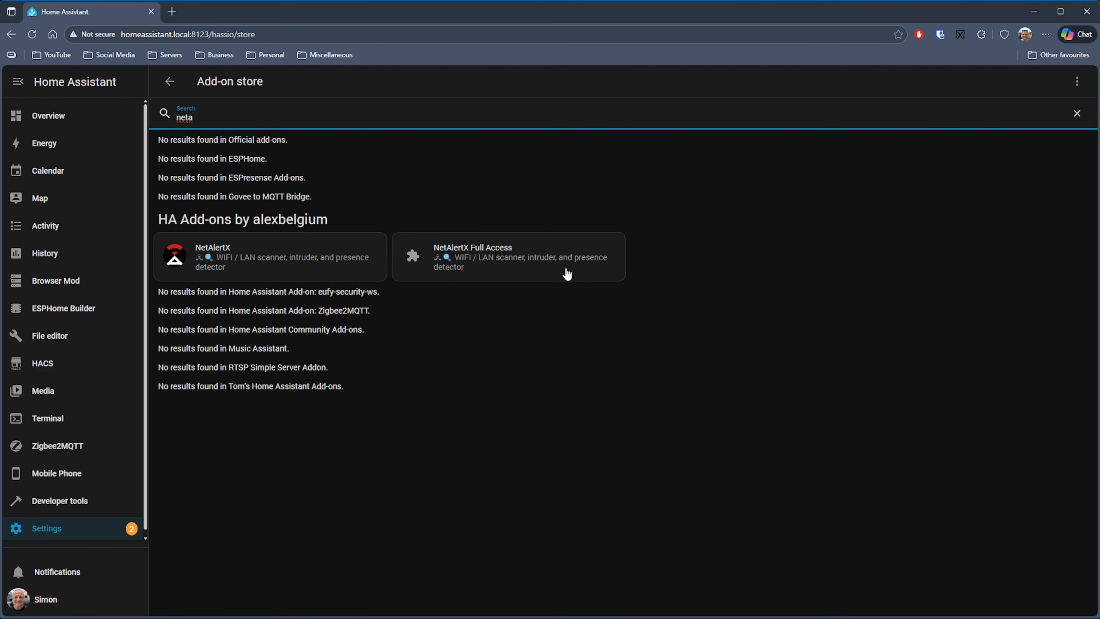
{"action": "left_click", "coordinate": [255, 273]}
{"action": "scroll", "coordinate": [1095, 234], "scroll_direction": "down", "scroll_amount": 2}
{"action": "left_click_drag", "start_coordinate": [1095, 234], "coordinate": [1076, 406]}
{"action": "scroll", "coordinate": [829, 329], "scroll_direction": "up", "scroll_amount": 10}
{"action": "left_click", "coordinate": [895, 301]}
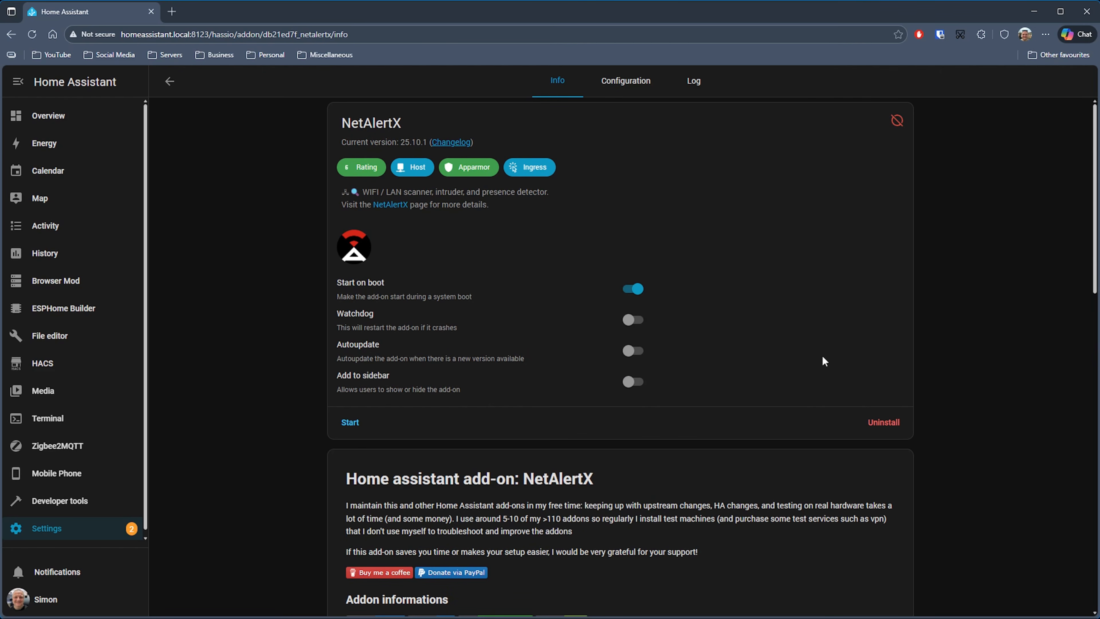
Check the NetAlertX add-on's configuration and start the add-on.
{"action": "left_click", "coordinate": [611, 92]}
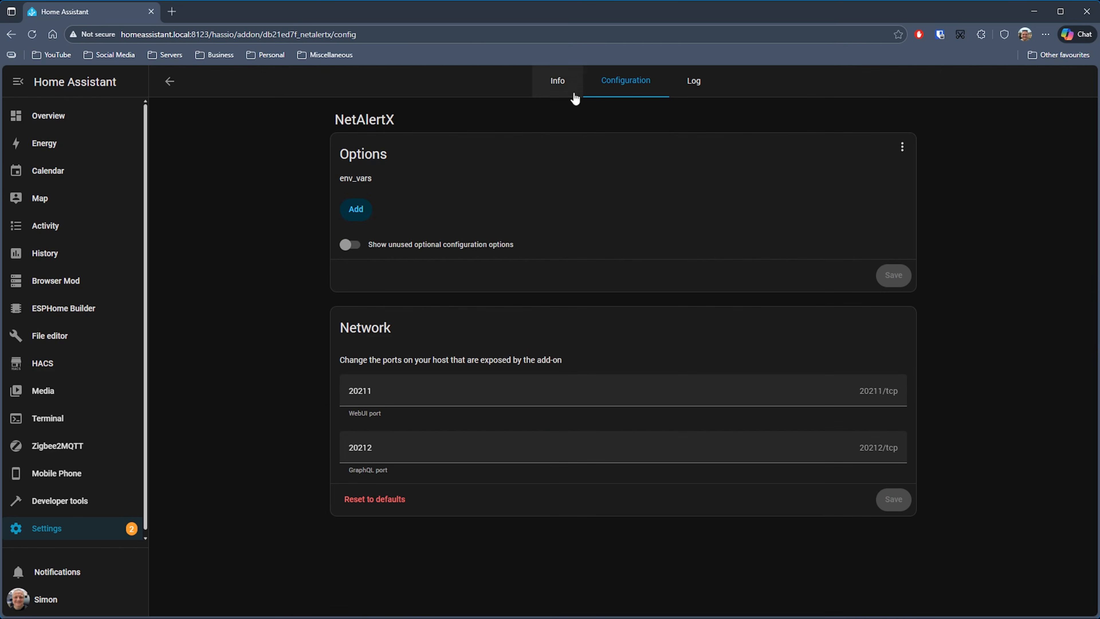
{"action": "left_click", "coordinate": [563, 89]}
{"action": "left_click", "coordinate": [351, 422]}
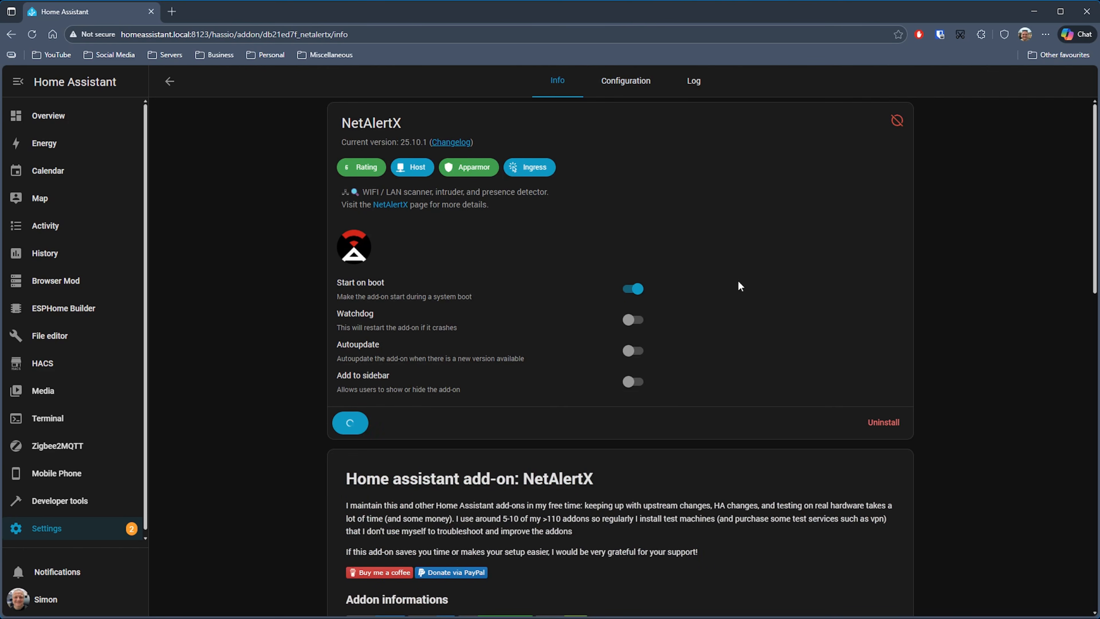
Examine the NetAlertX add-on's startup log.
{"action": "left_click", "coordinate": [693, 80]}
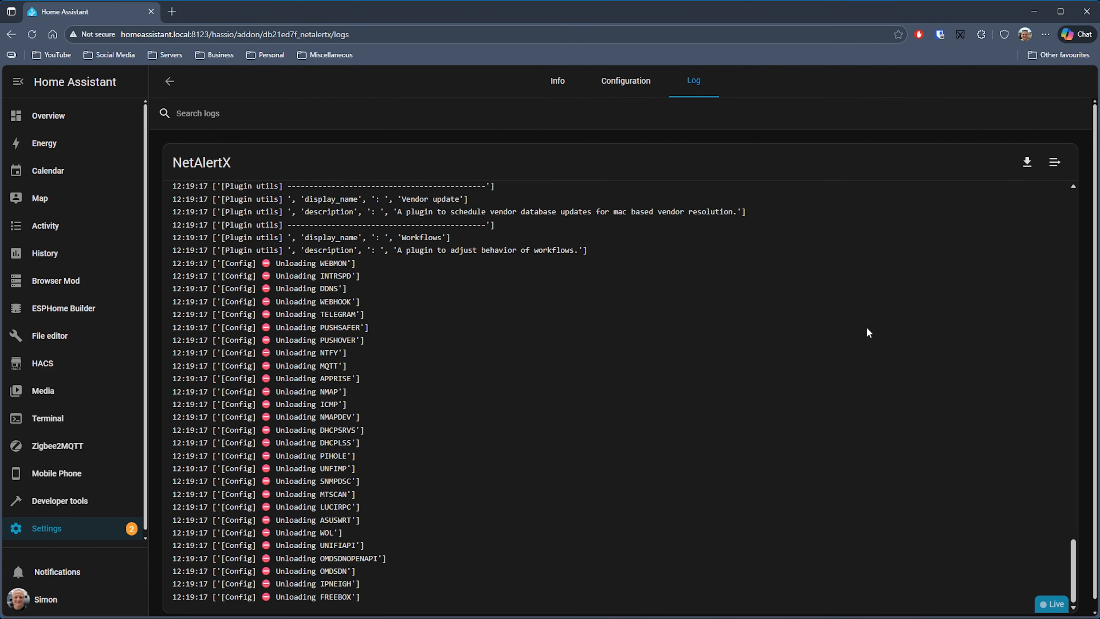
{"action": "scroll", "coordinate": [835, 283], "scroll_direction": "down", "scroll_amount": 1}
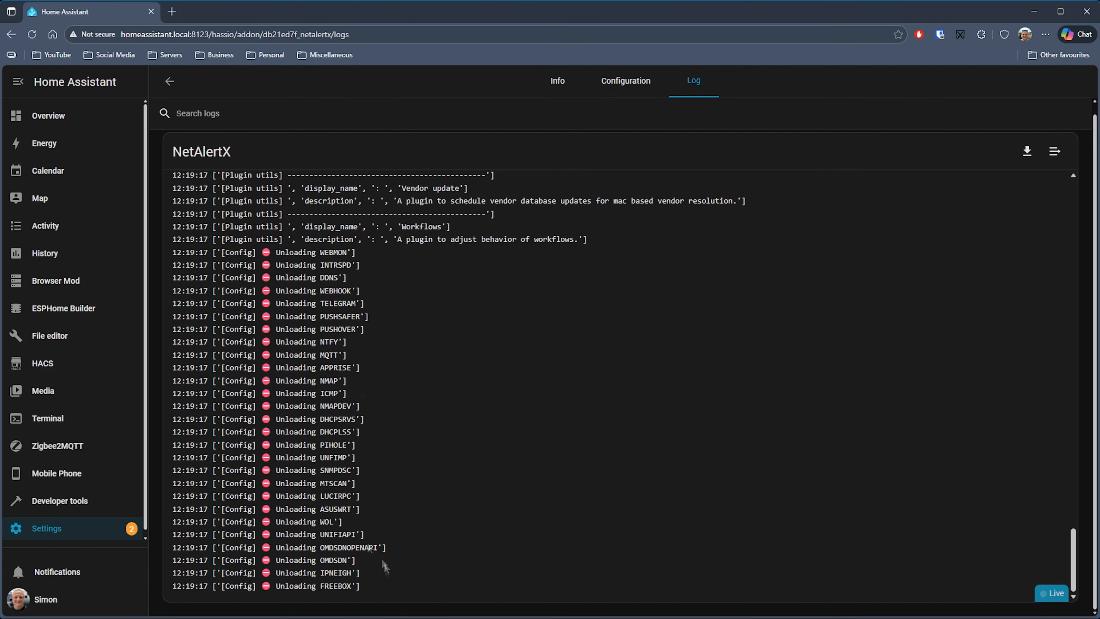
{"action": "scroll", "coordinate": [998, 419], "scroll_direction": "up", "scroll_amount": 5}
{"action": "scroll", "coordinate": [915, 394], "scroll_direction": "up", "scroll_amount": 10}
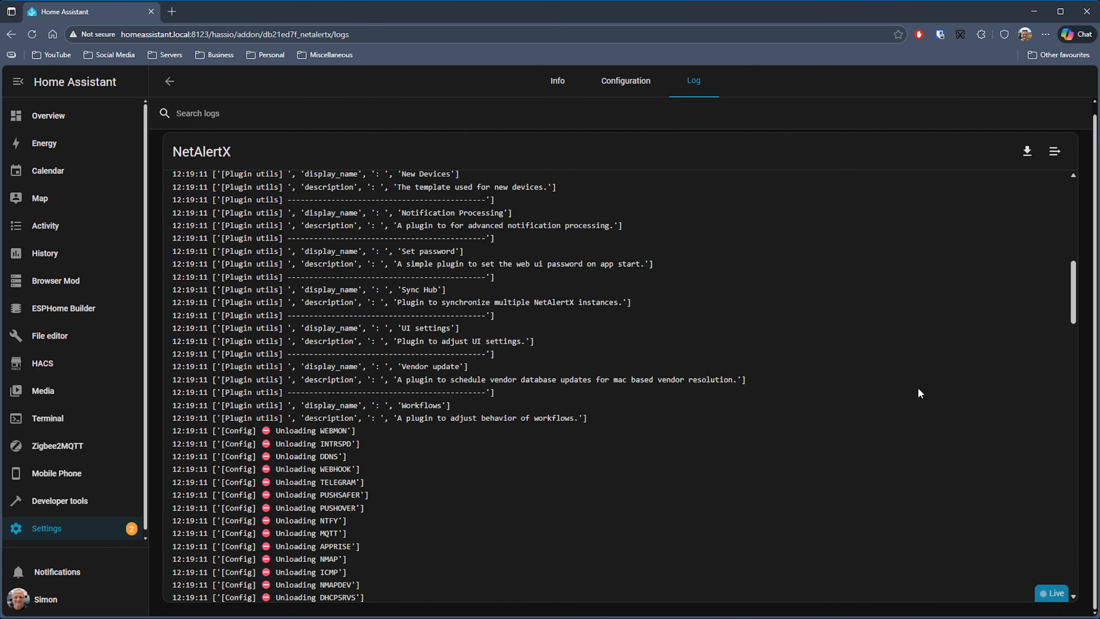
Enable Add to sidebar and Watchdog for the NetAlertX add-on and restart it.
{"action": "left_click", "coordinate": [557, 80]}
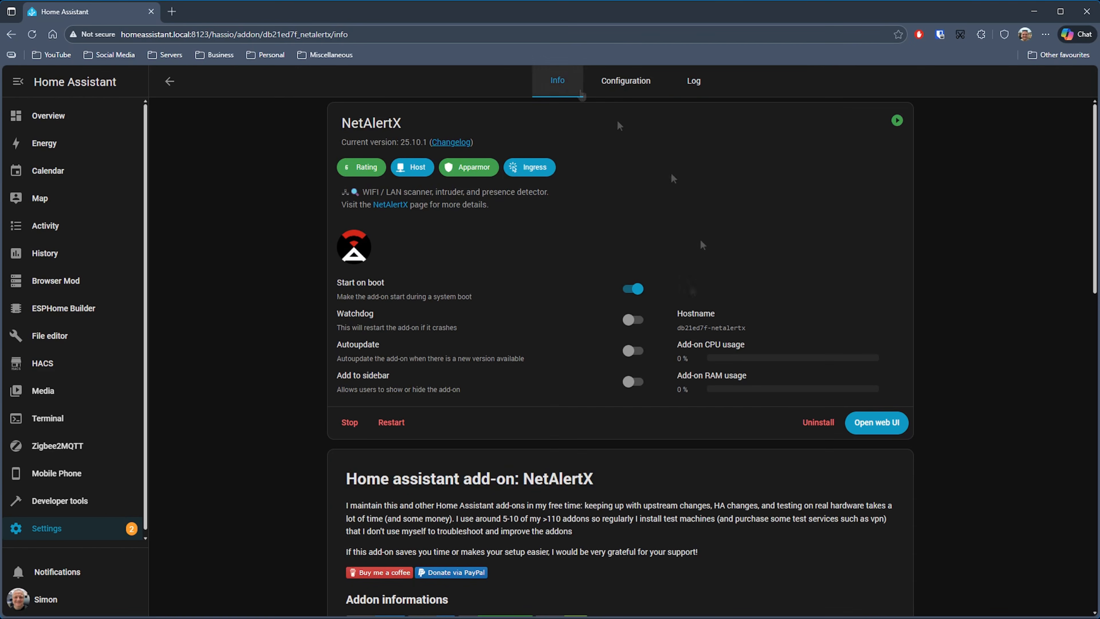
{"action": "left_click", "coordinate": [634, 382]}
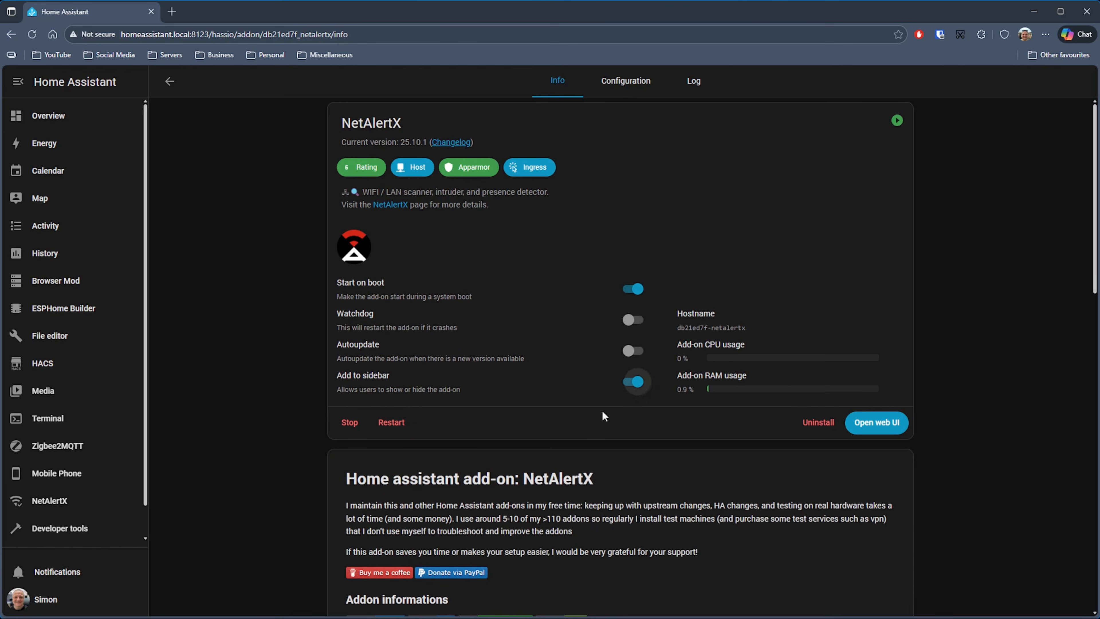
{"action": "left_click", "coordinate": [634, 320]}
{"action": "left_click", "coordinate": [391, 422]}
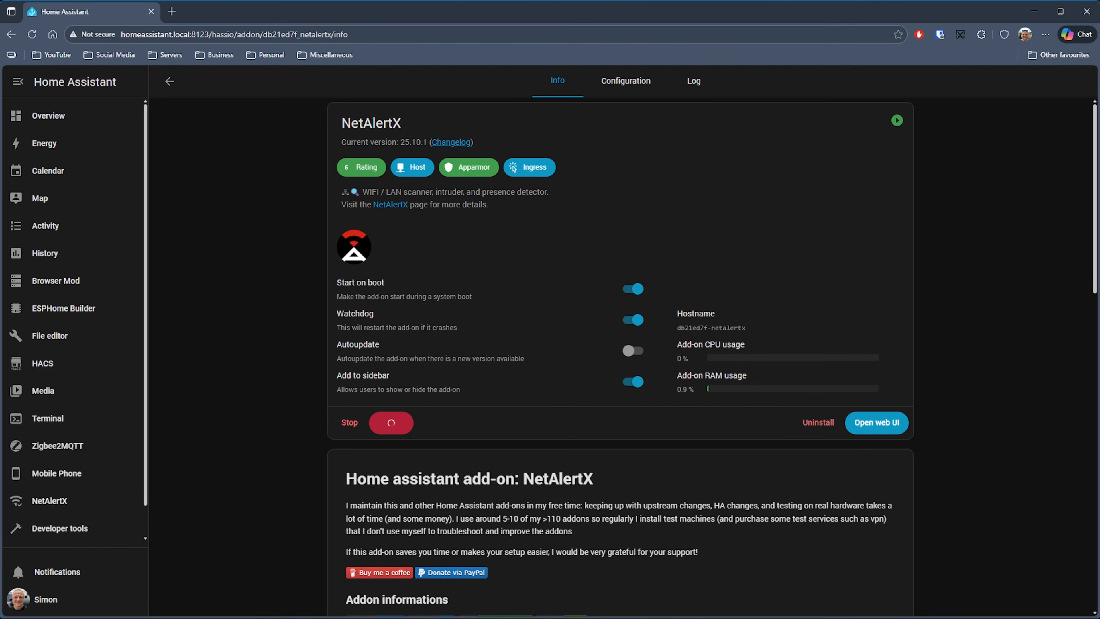
Open NetAlertX, acknowledge the upgrade notification and show My devices.
{"action": "left_click", "coordinate": [55, 504]}
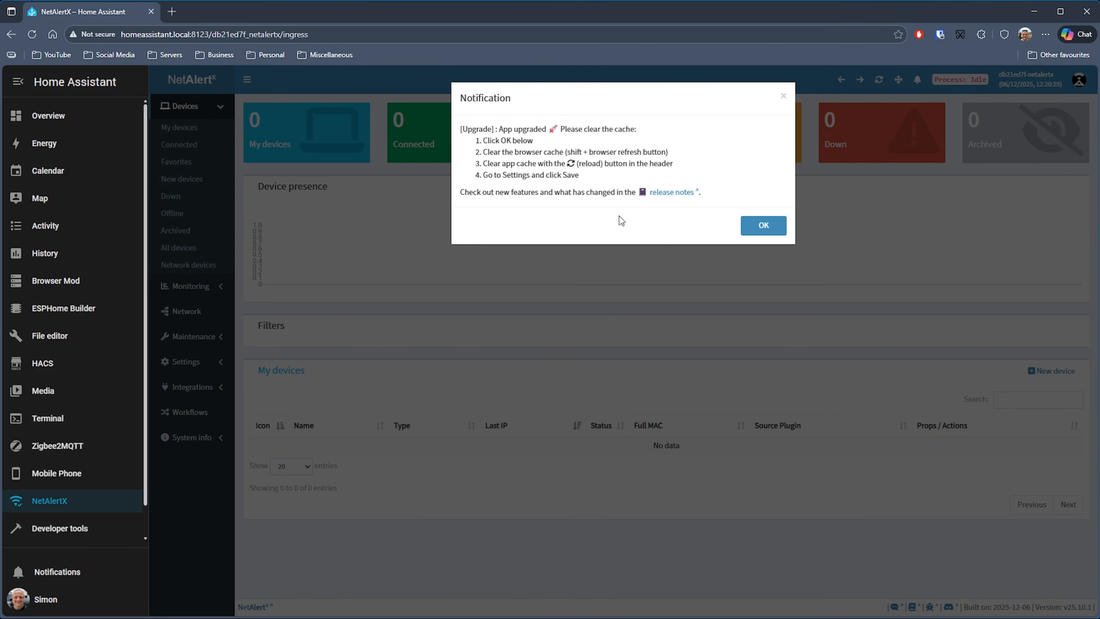
{"action": "left_click", "coordinate": [763, 225]}
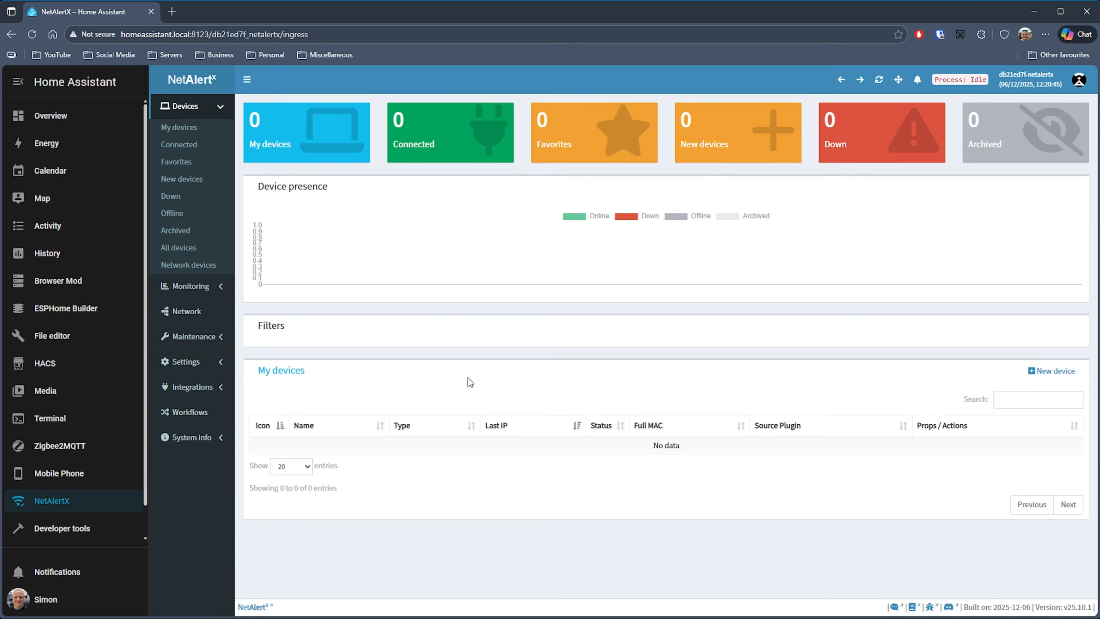
{"action": "left_click", "coordinate": [302, 153]}
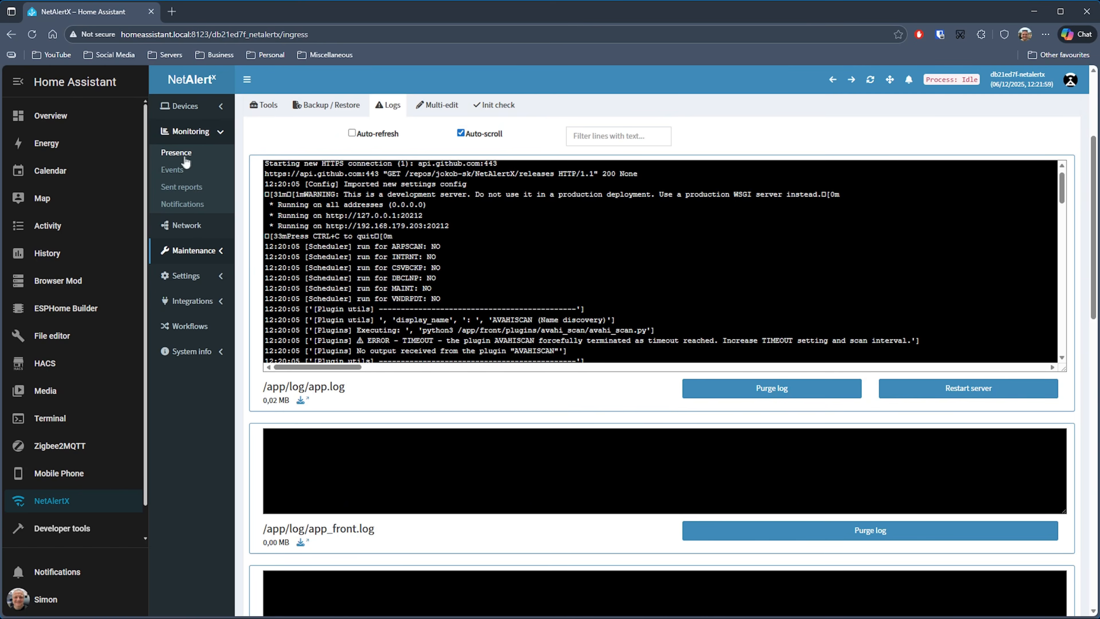
Look through NetAlertX's monitoring, maintenance log and settings pages.
{"action": "left_click", "coordinate": [186, 163]}
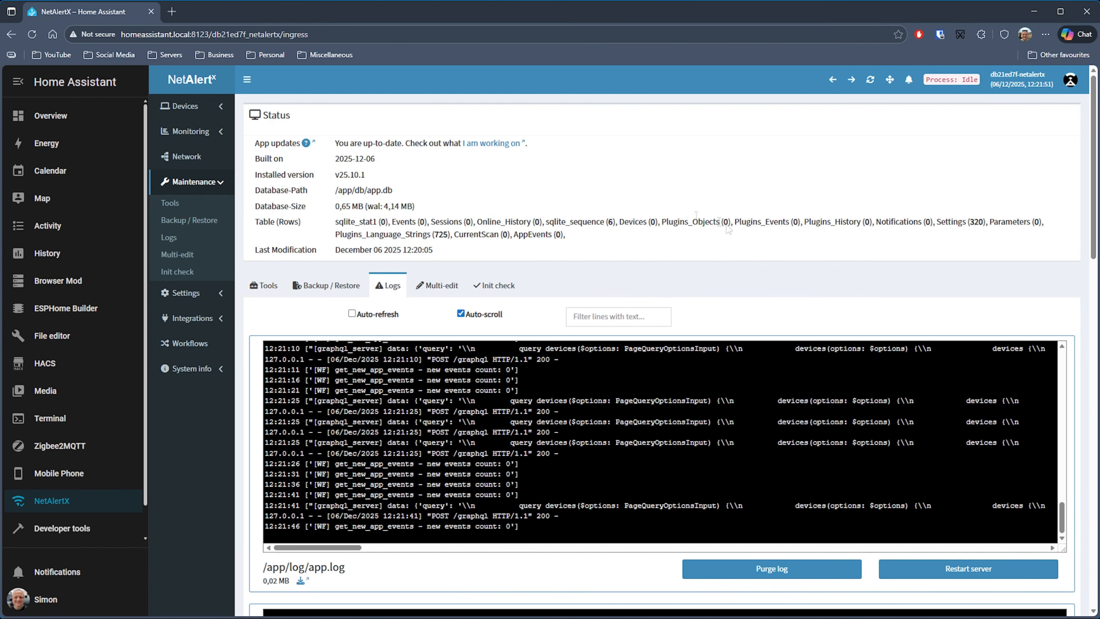
{"action": "scroll", "coordinate": [702, 217], "scroll_direction": "down", "scroll_amount": 15}
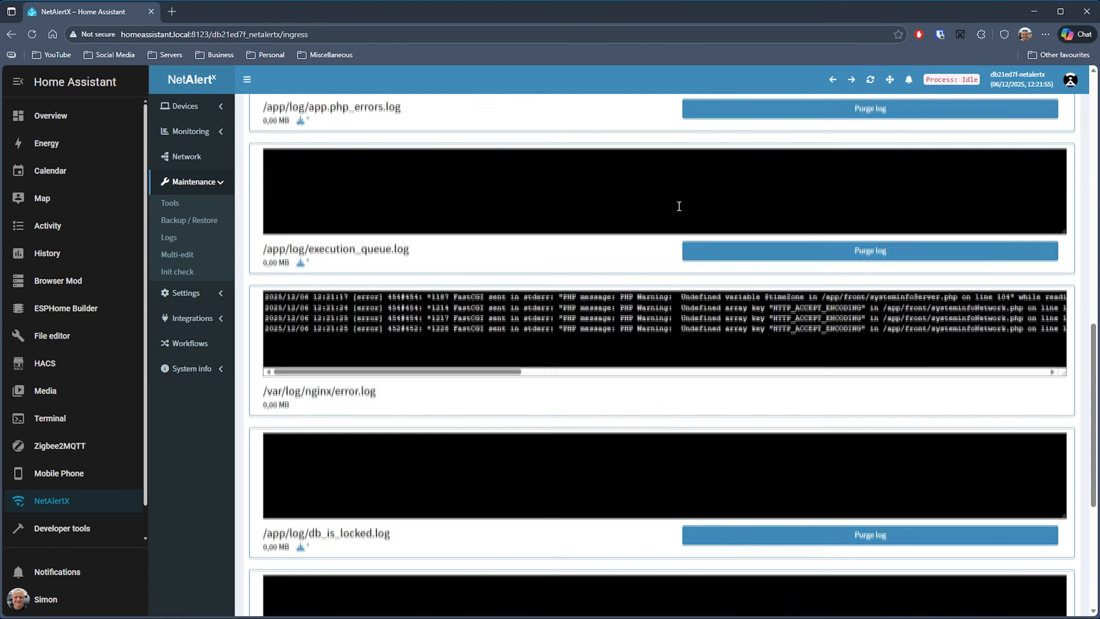
{"action": "scroll", "coordinate": [679, 206], "scroll_direction": "up", "scroll_amount": 15}
{"action": "left_click", "coordinate": [203, 131]}
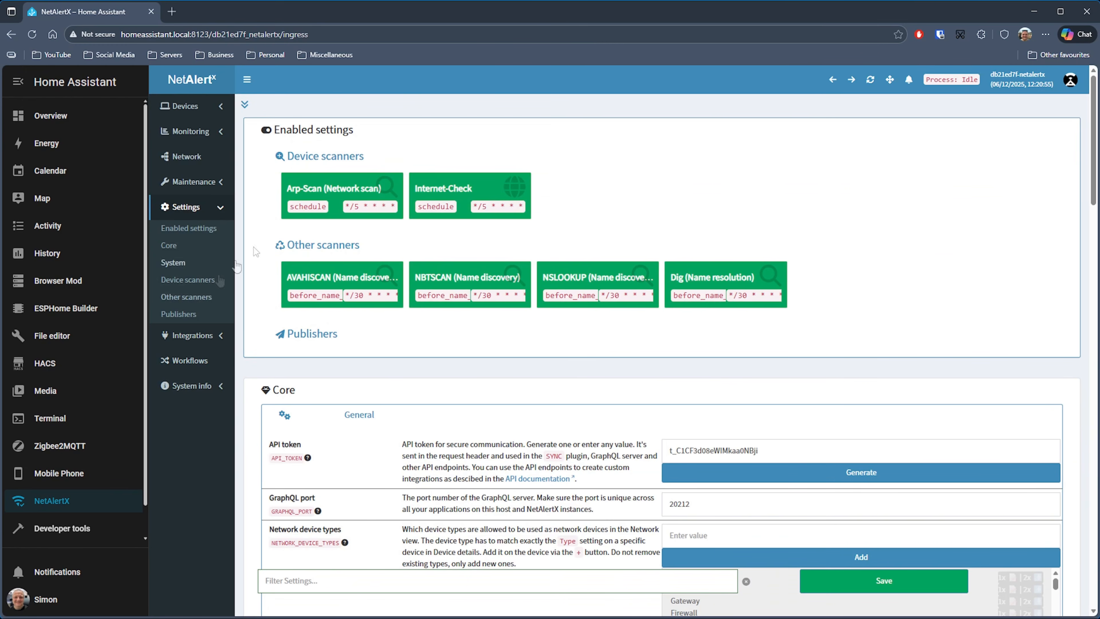
{"action": "scroll", "coordinate": [922, 260], "scroll_direction": "down", "scroll_amount": 3}
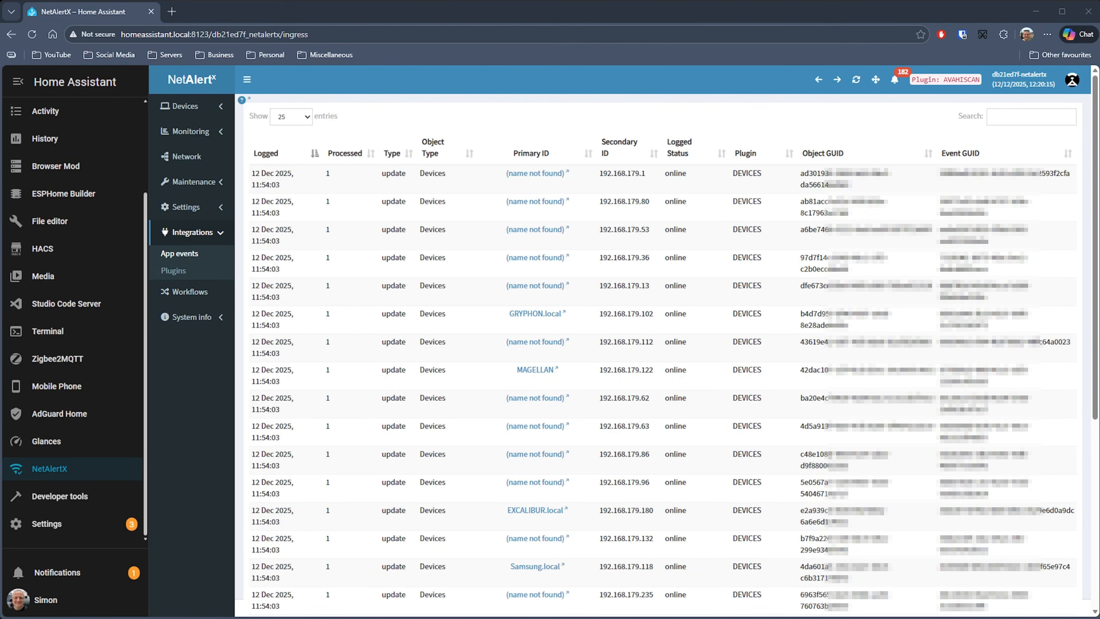
Add a new workflow with an update_field action on the devName field.
{"action": "left_click", "coordinate": [192, 293]}
{"action": "left_click", "coordinate": [538, 123]}
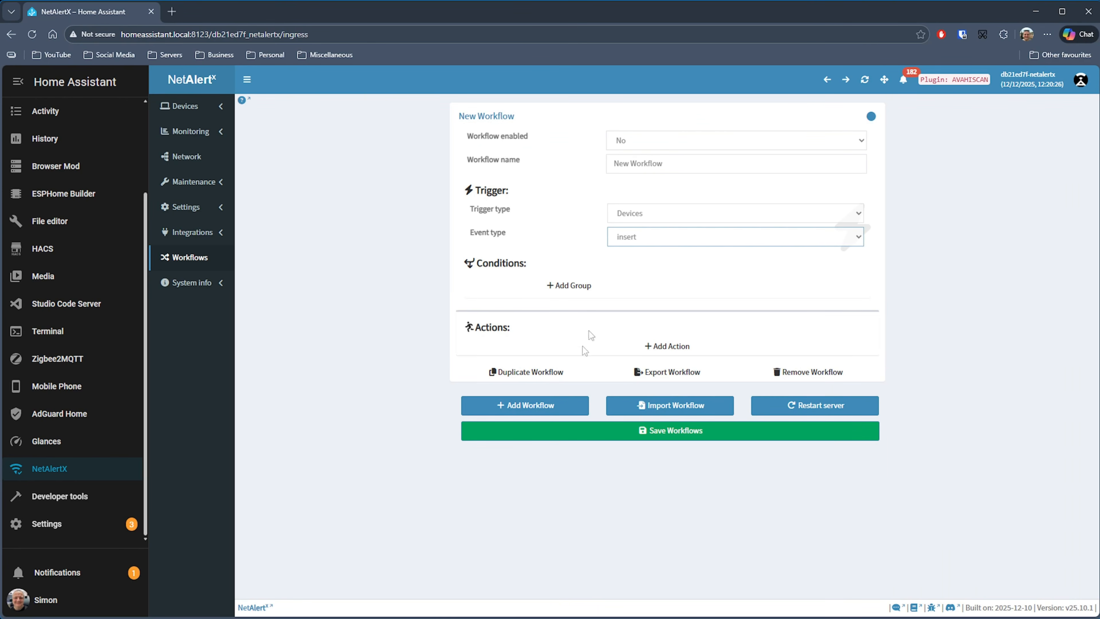
{"action": "left_click", "coordinate": [651, 347]}
{"action": "left_click", "coordinate": [665, 381]}
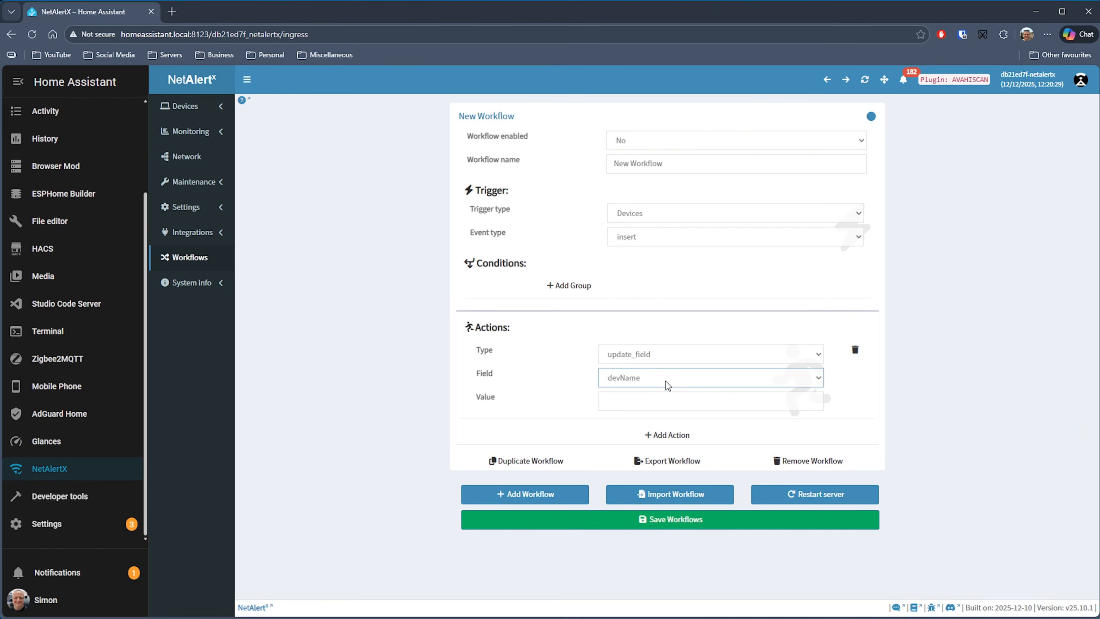
{"action": "left_click", "coordinate": [923, 466]}
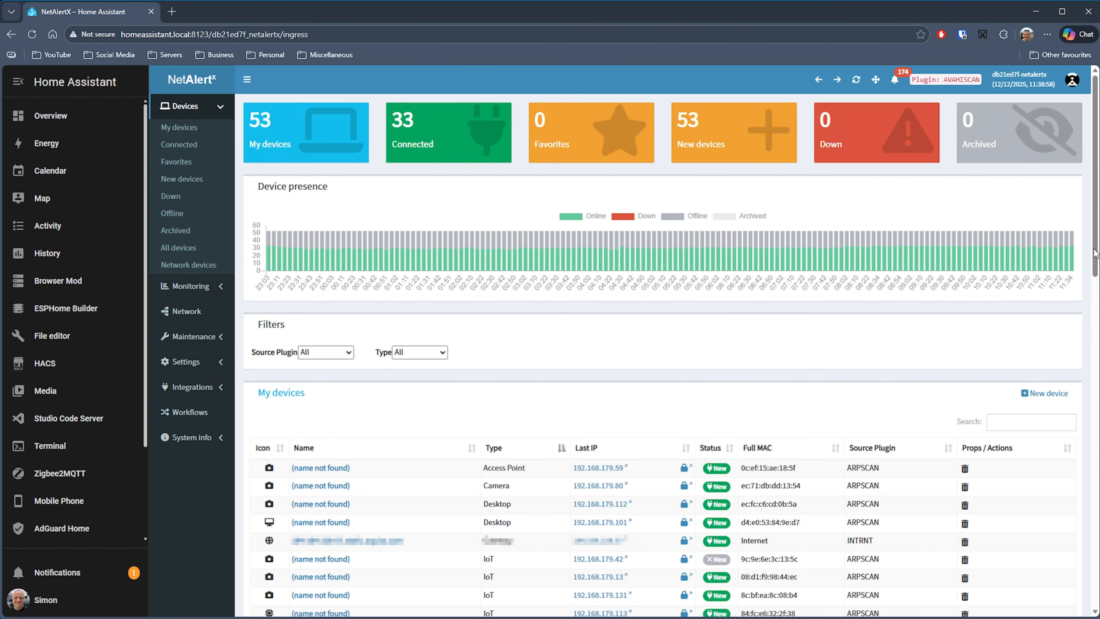
Open the IoT device at 192.168.179.235 from the device list and view its tools and details.
{"action": "scroll", "coordinate": [996, 295], "scroll_direction": "down", "scroll_amount": 7}
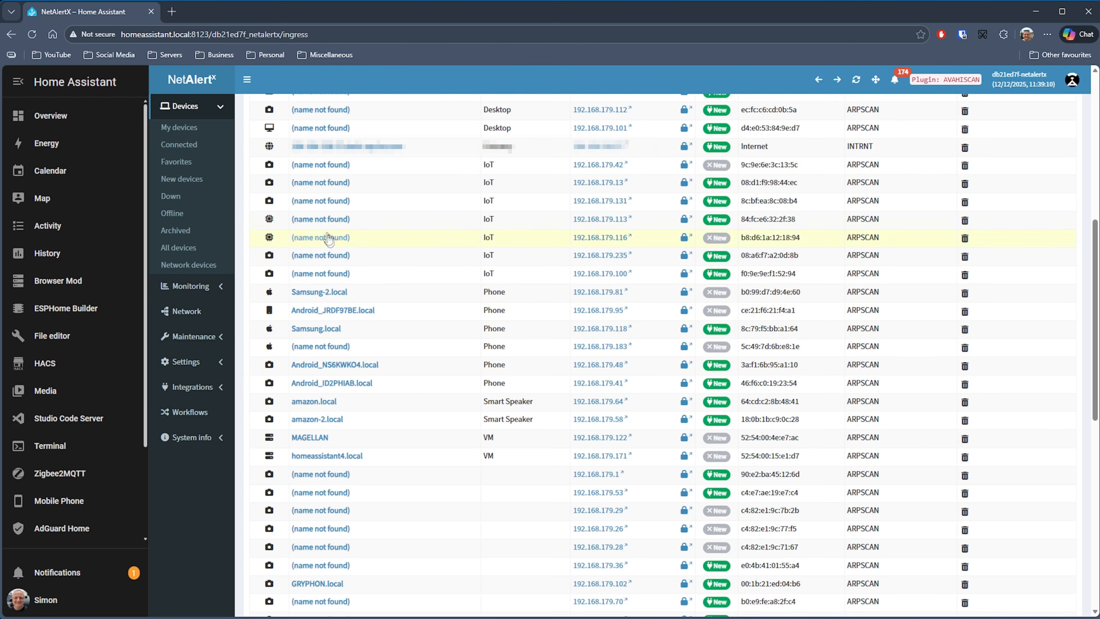
{"action": "left_click", "coordinate": [313, 257]}
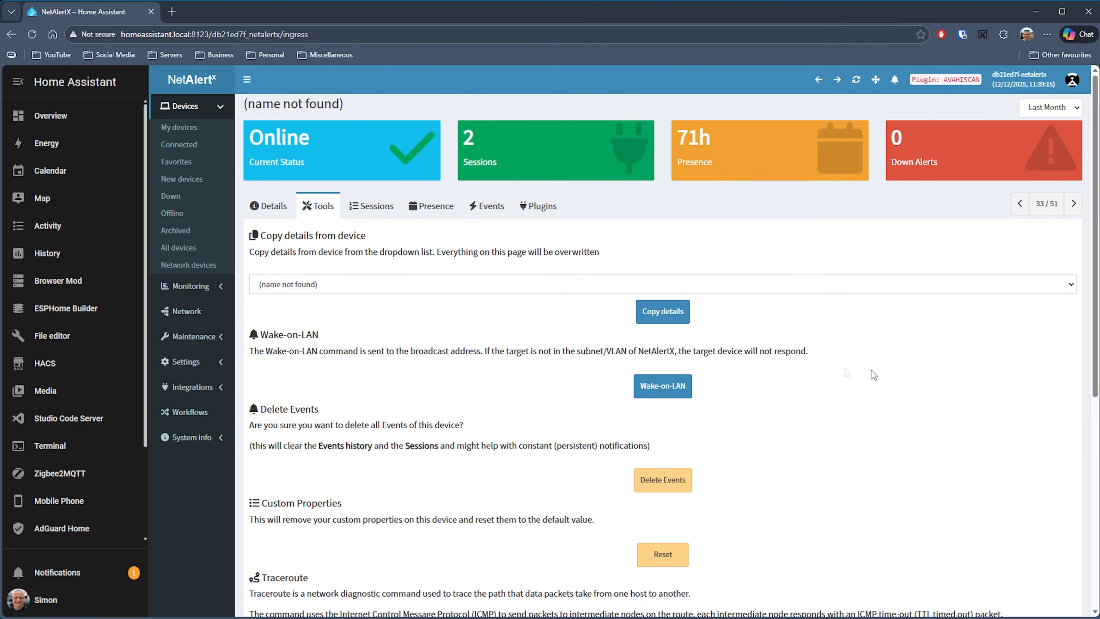
{"action": "scroll", "coordinate": [880, 372], "scroll_direction": "down", "scroll_amount": 1}
{"action": "left_click", "coordinate": [257, 150]}
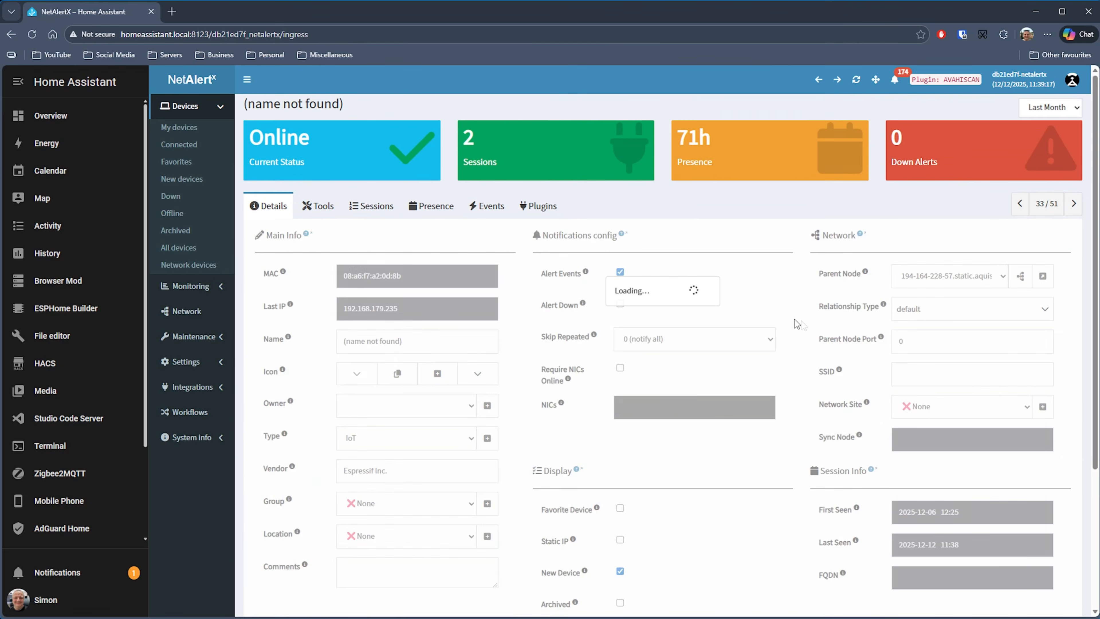
View the connected devices, switch to My devices and look through the list.
{"action": "left_click", "coordinate": [168, 150]}
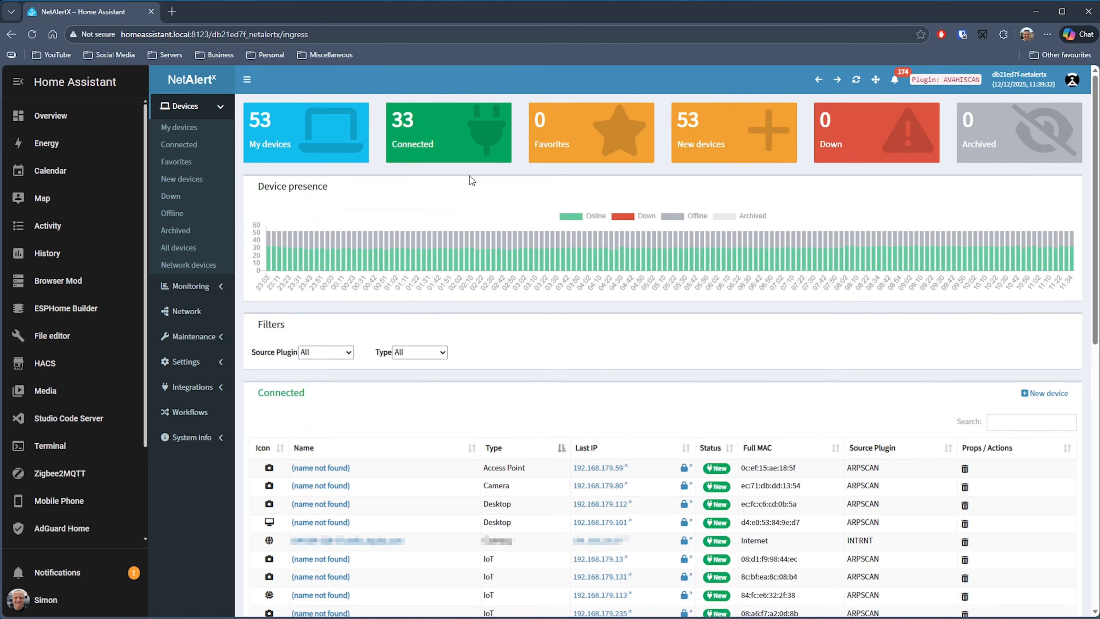
{"action": "left_click", "coordinate": [311, 159]}
{"action": "scroll", "coordinate": [590, 268], "scroll_direction": "down", "scroll_amount": 6}
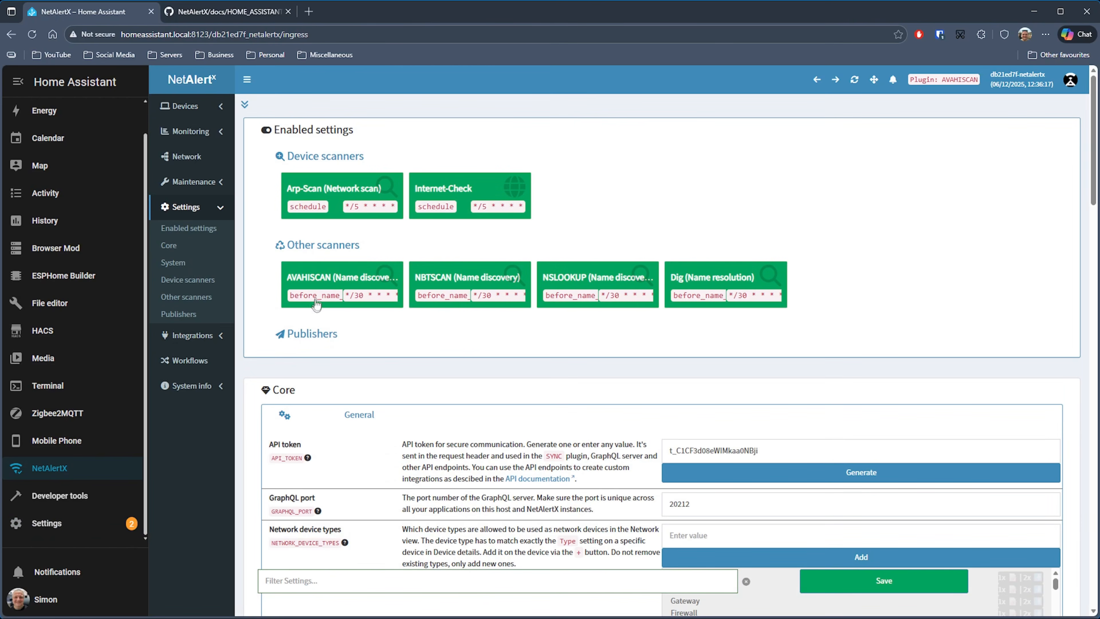
Add the MQTT plugin to the Loaded plugins in the Core settings and save.
{"action": "scroll", "coordinate": [650, 334], "scroll_direction": "down", "scroll_amount": 5}
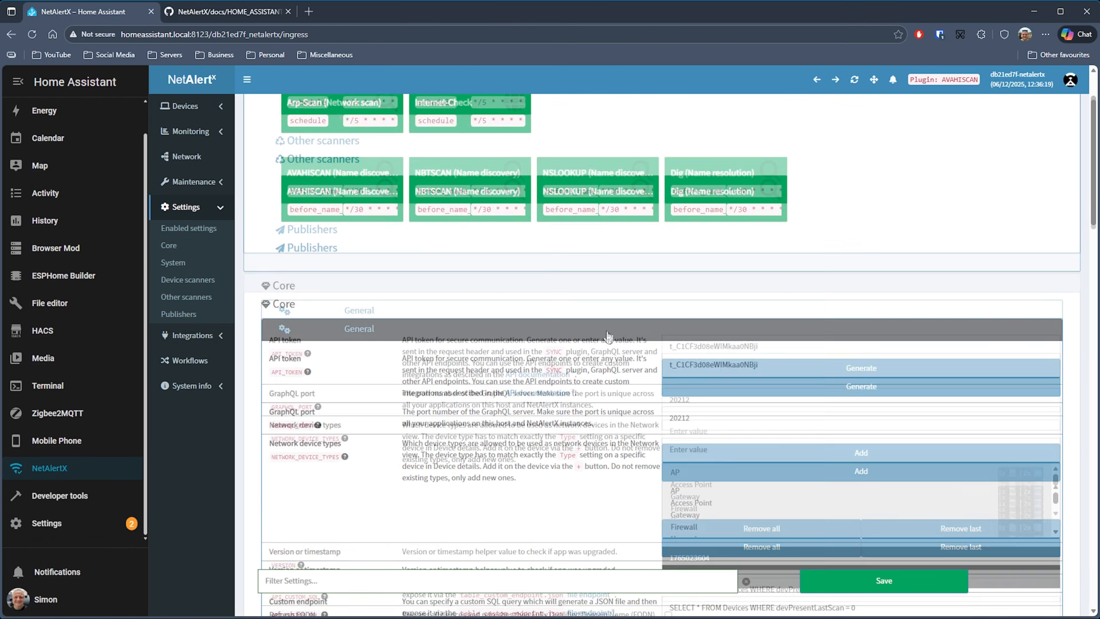
{"action": "scroll", "coordinate": [567, 459], "scroll_direction": "down", "scroll_amount": 5}
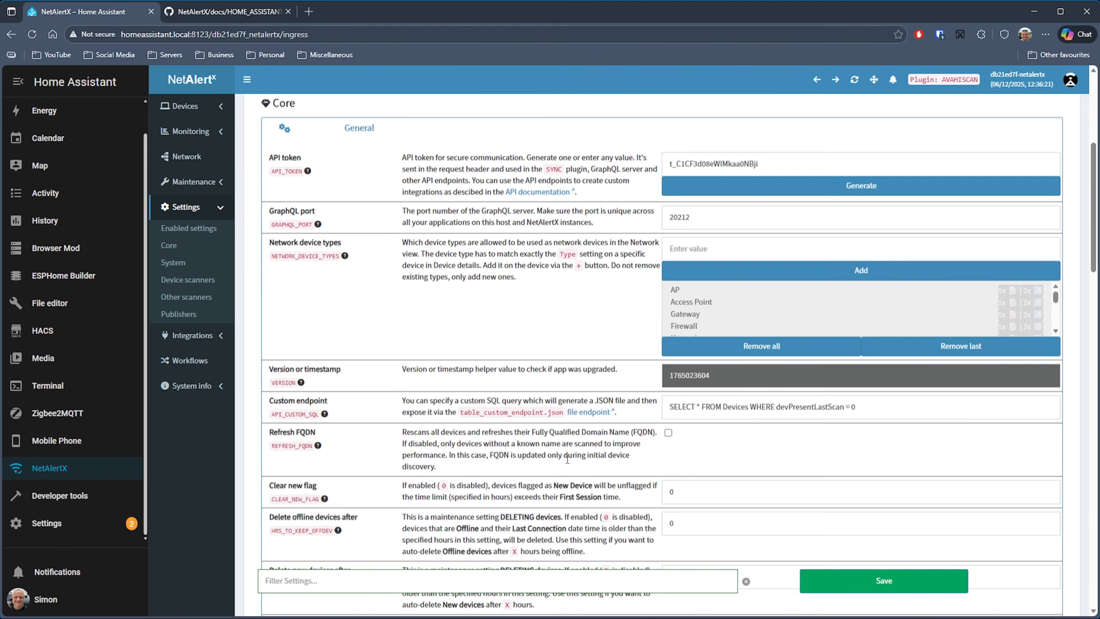
{"action": "scroll", "coordinate": [781, 472], "scroll_direction": "down", "scroll_amount": 4}
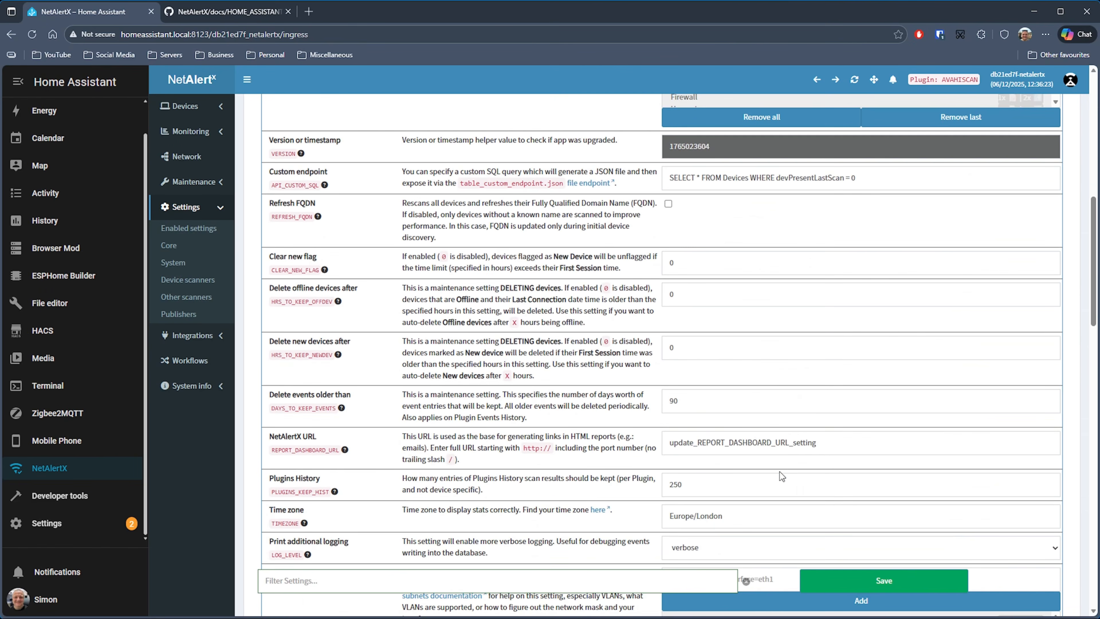
{"action": "scroll", "coordinate": [601, 457], "scroll_direction": "down", "scroll_amount": 6}
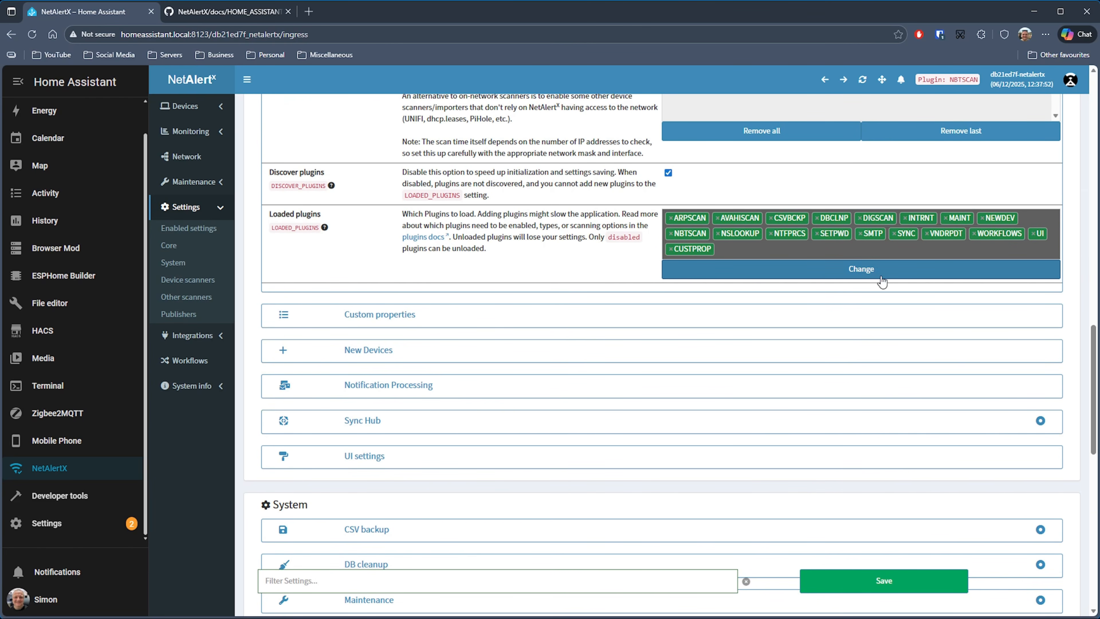
{"action": "left_click", "coordinate": [858, 272]}
{"action": "scroll", "coordinate": [851, 327], "scroll_direction": "down", "scroll_amount": 3}
{"action": "scroll", "coordinate": [850, 326], "scroll_direction": "down", "scroll_amount": 5}
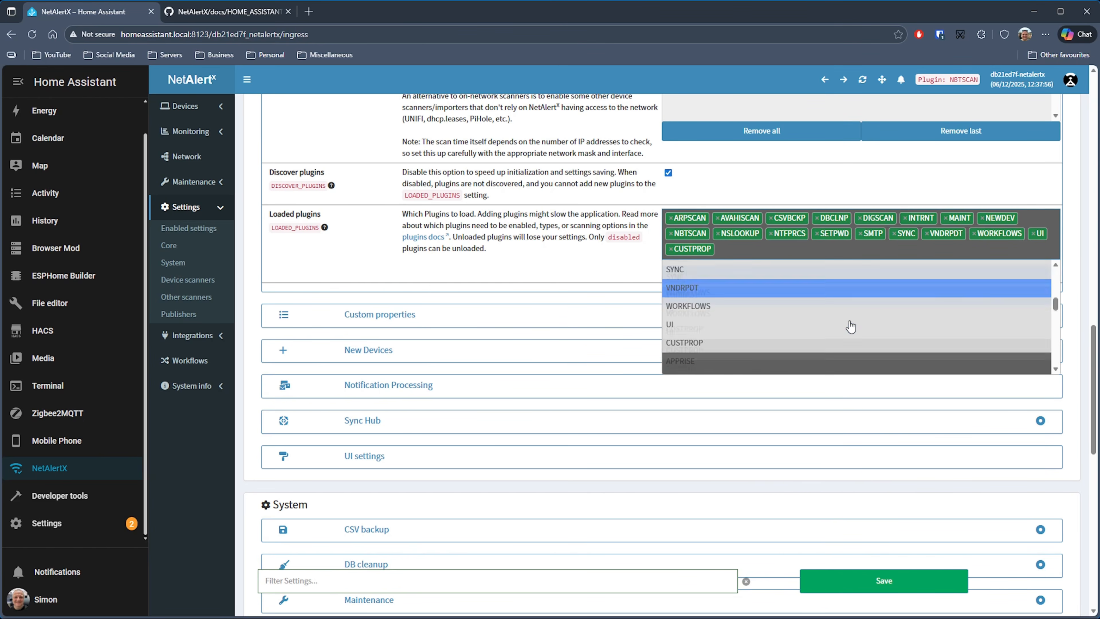
{"action": "scroll", "coordinate": [851, 326], "scroll_direction": "down", "scroll_amount": 3}
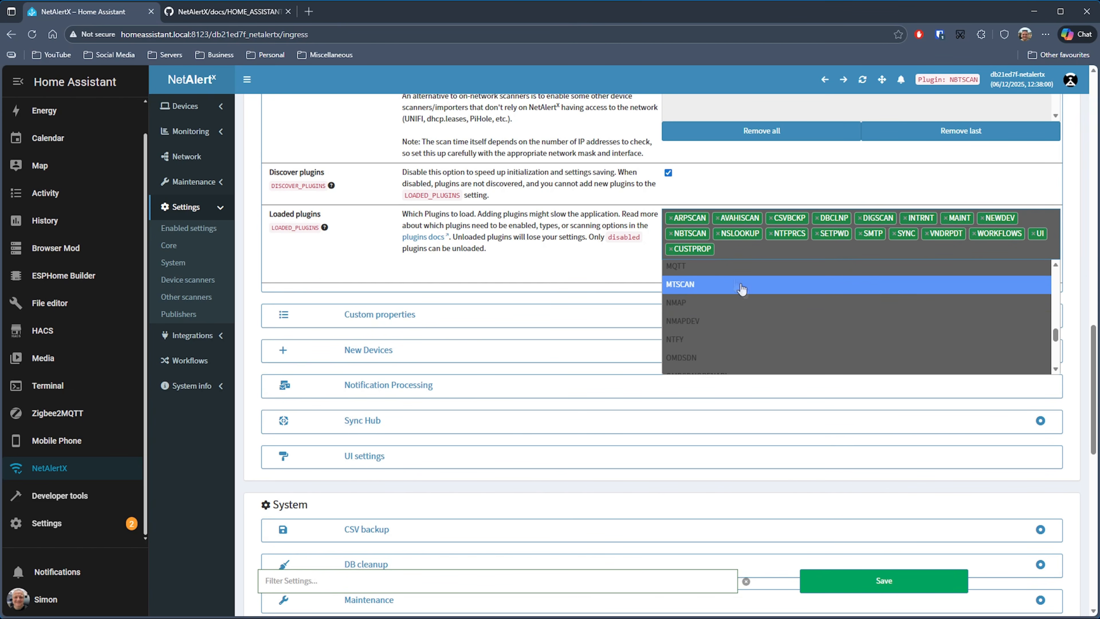
{"action": "left_click", "coordinate": [732, 267]}
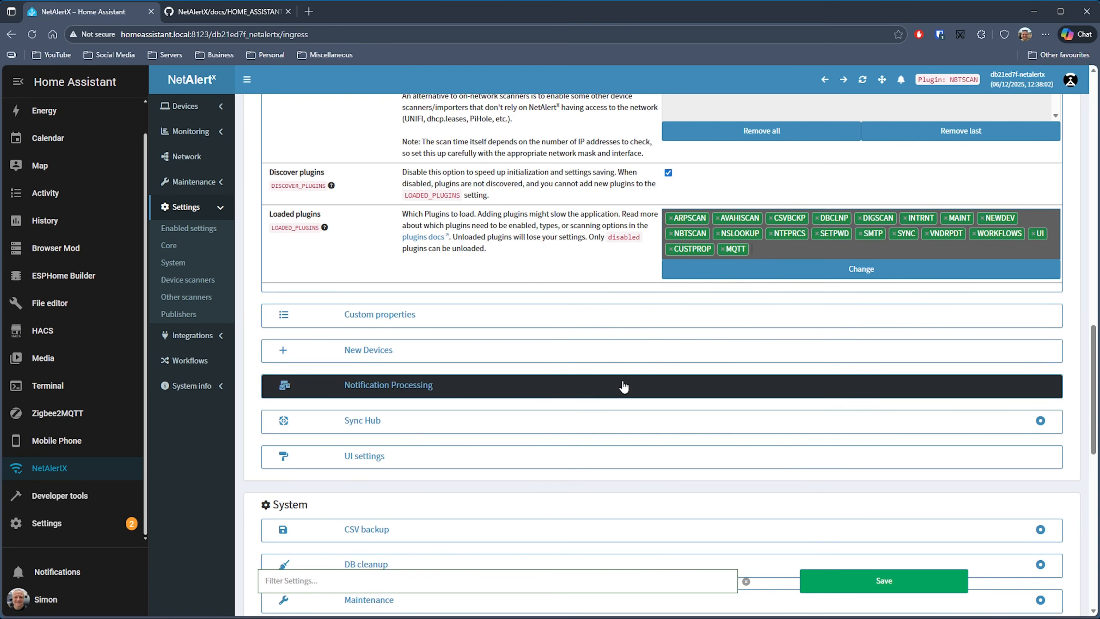
{"action": "left_click", "coordinate": [849, 584]}
Configure the MQTT publisher with broker 192.168.179.203, user mqtt_user, the MQTT password and When to run set to once, and save.
{"action": "left_click", "coordinate": [176, 314]}
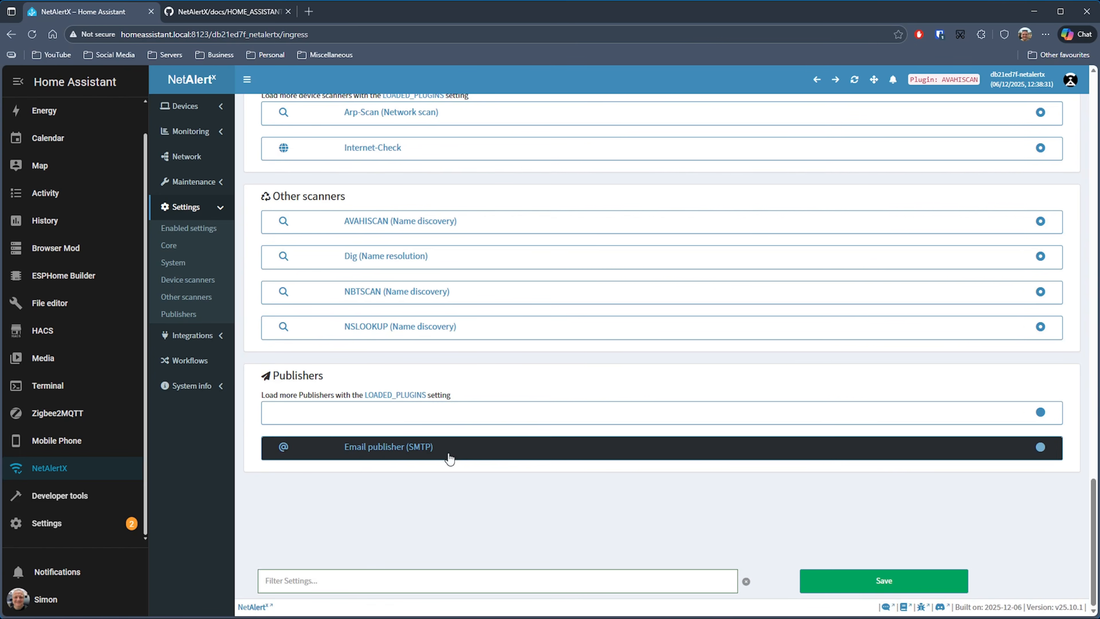
{"action": "left_click", "coordinate": [407, 417]}
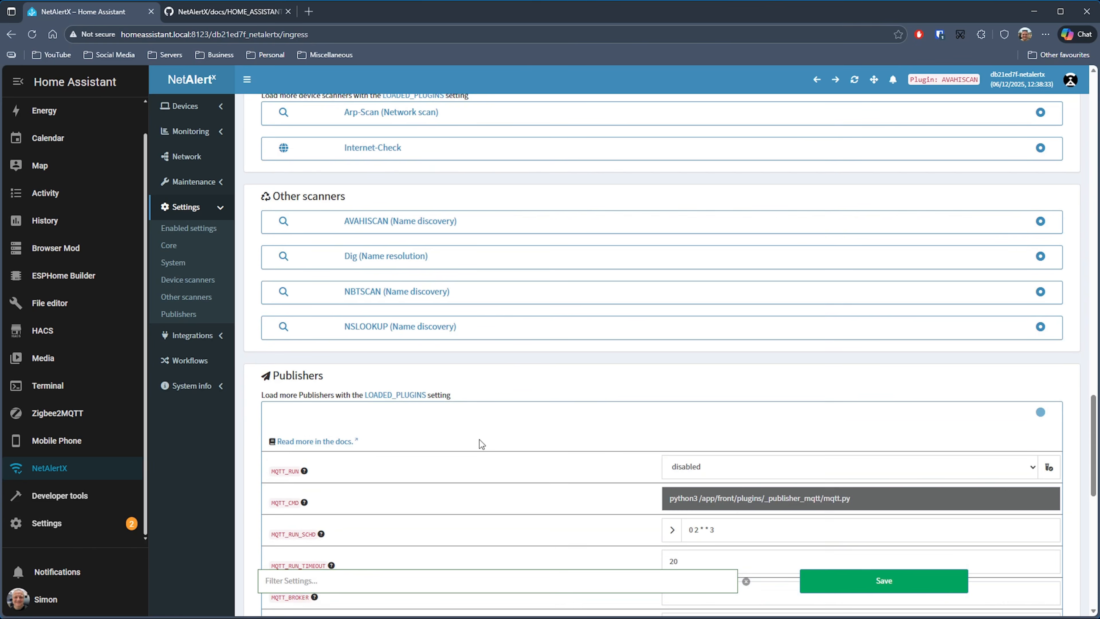
{"action": "scroll", "coordinate": [1067, 431], "scroll_direction": "down", "scroll_amount": 5}
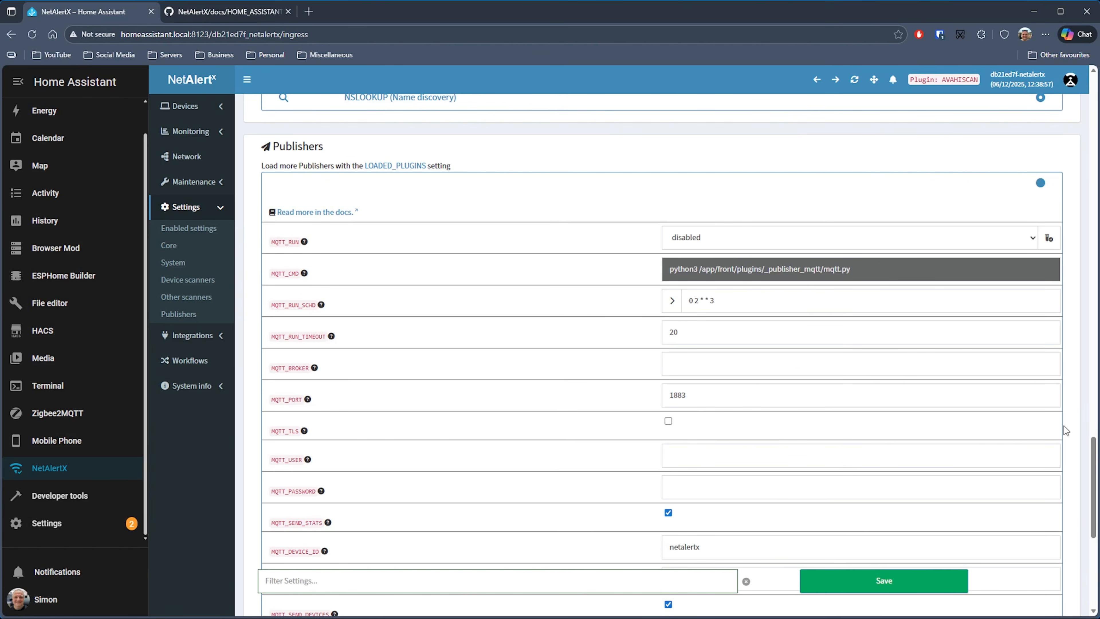
{"action": "left_click", "coordinate": [726, 371]}
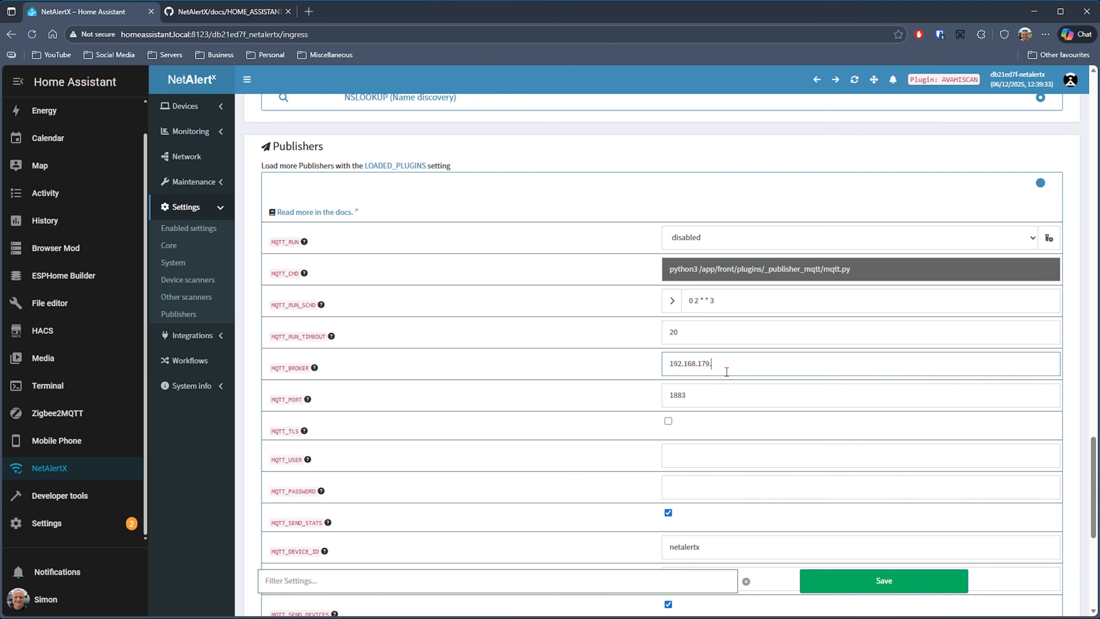
{"action": "key", "text": "Tab"}
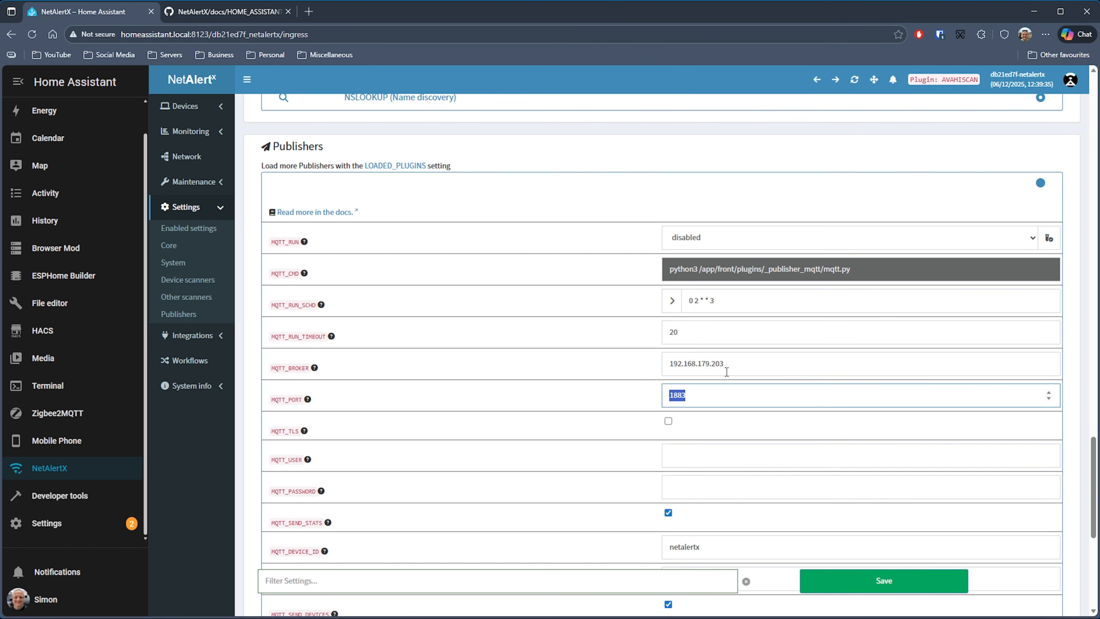
{"action": "key", "text": "Tab"}
{"action": "key", "text": "Tab"}
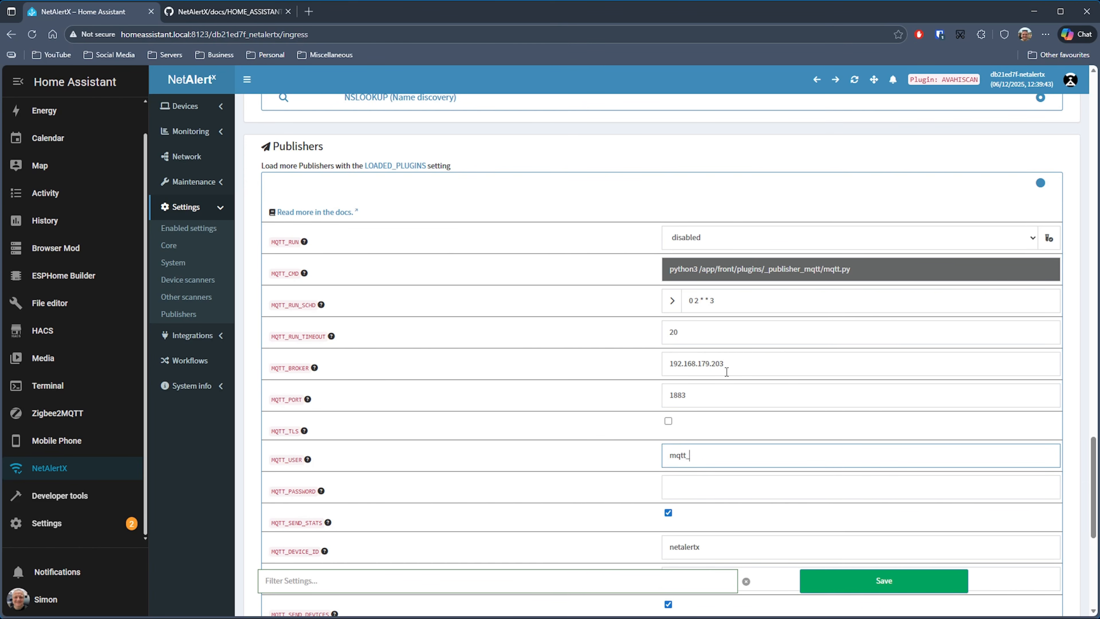
{"action": "key", "text": "Tab"}
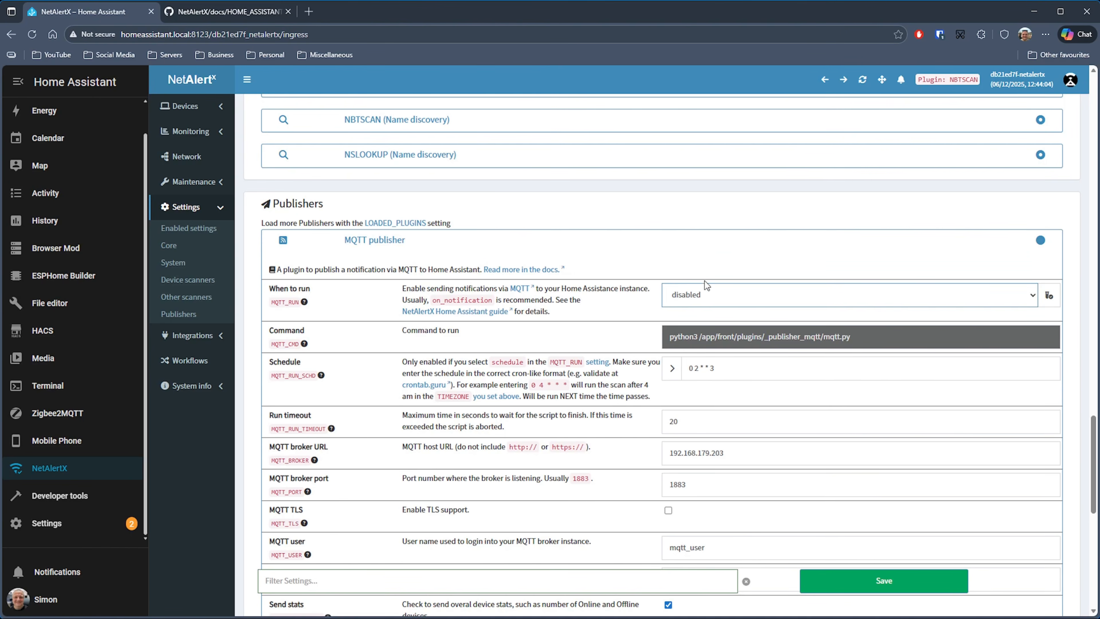
{"action": "left_click", "coordinate": [750, 351]}
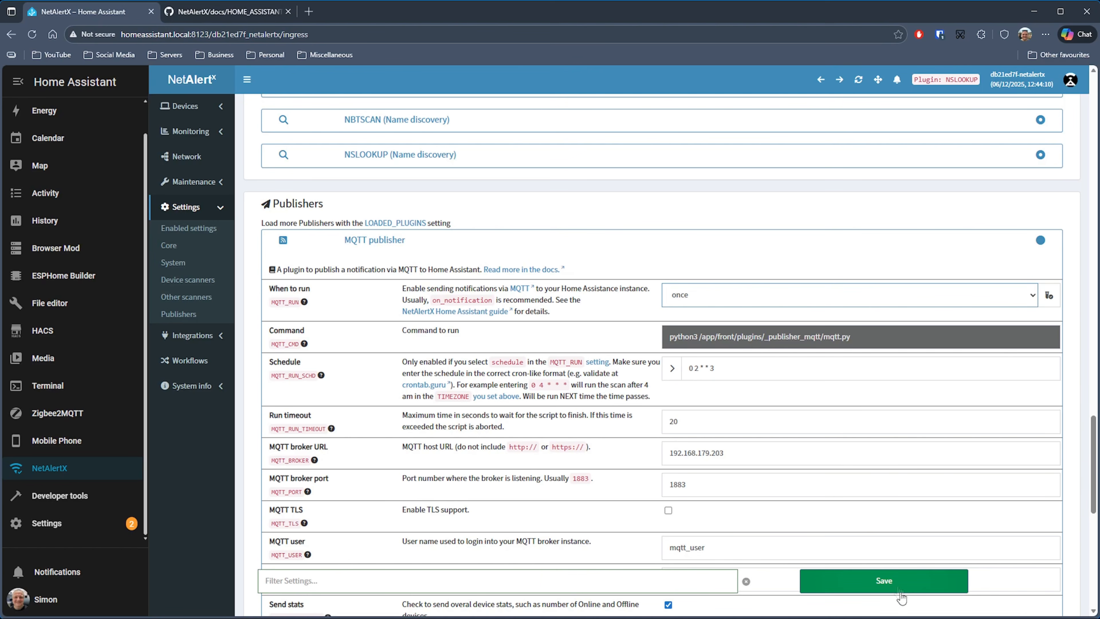
View the NetAlertX devices in Home Assistant's MQTT device list, open amazonlocal and check its sensors and vendor details.
{"action": "key", "text": "alt+Left"}
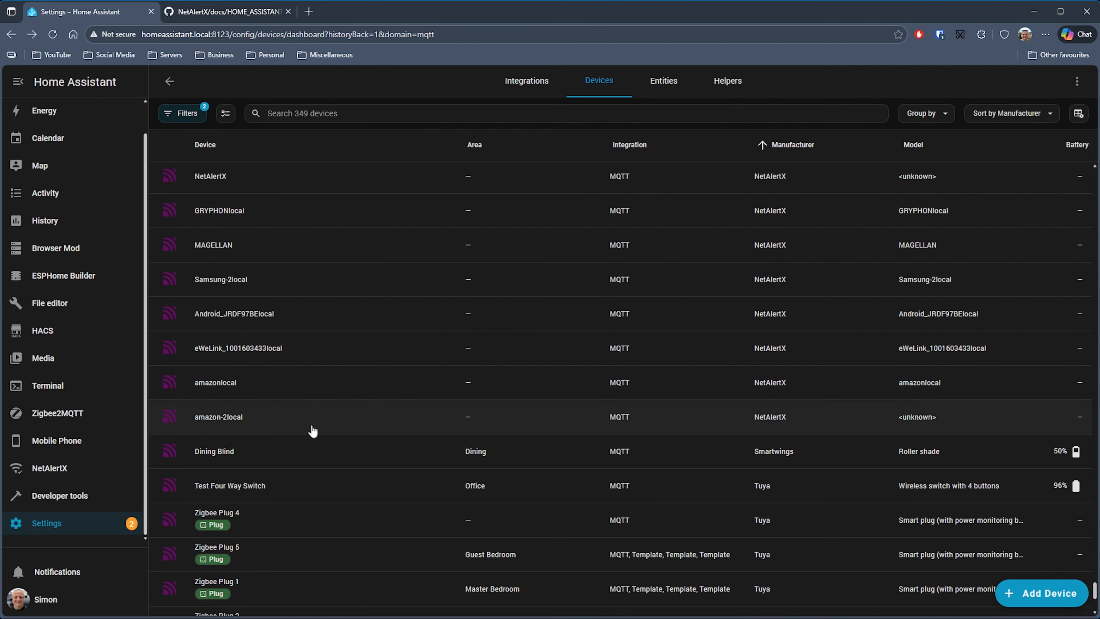
{"action": "left_click", "coordinate": [307, 393]}
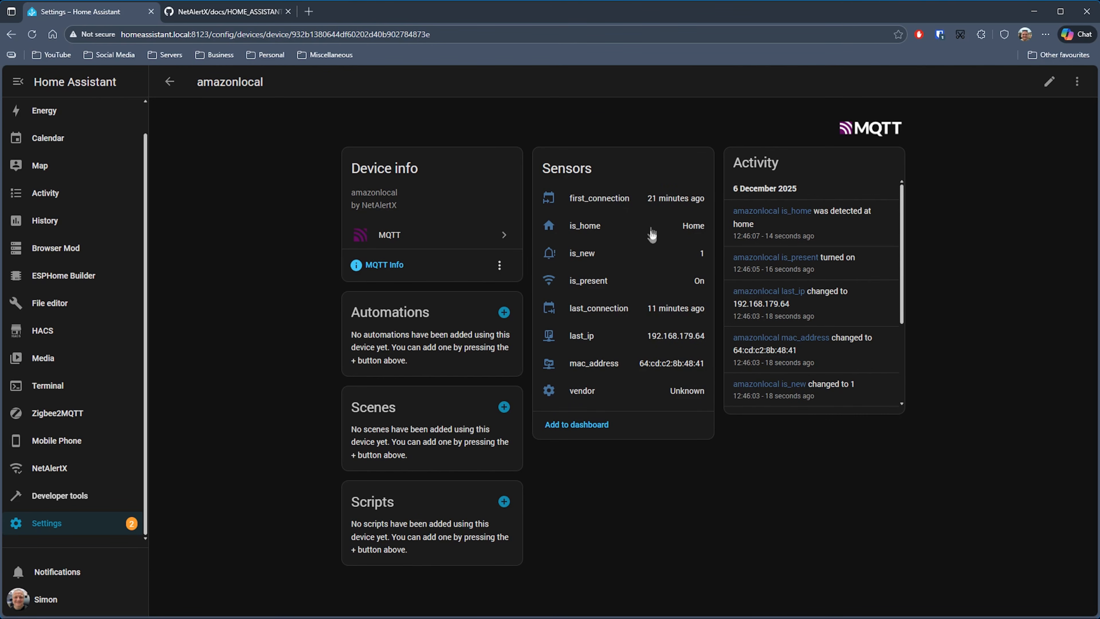
{"action": "left_click", "coordinate": [595, 399]}
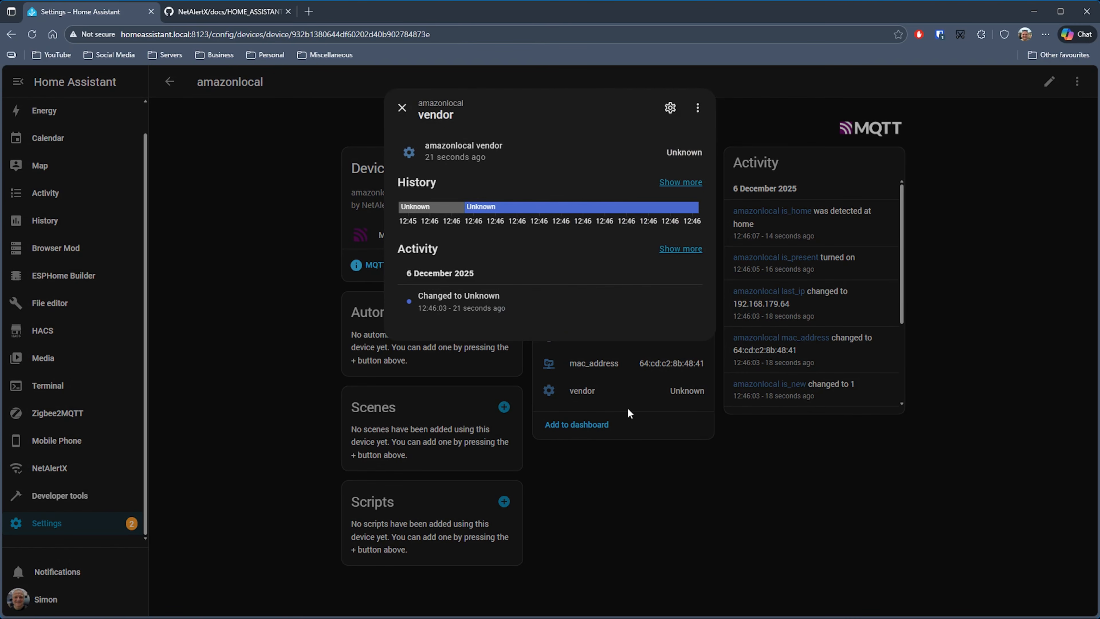
{"action": "left_click", "coordinate": [402, 108]}
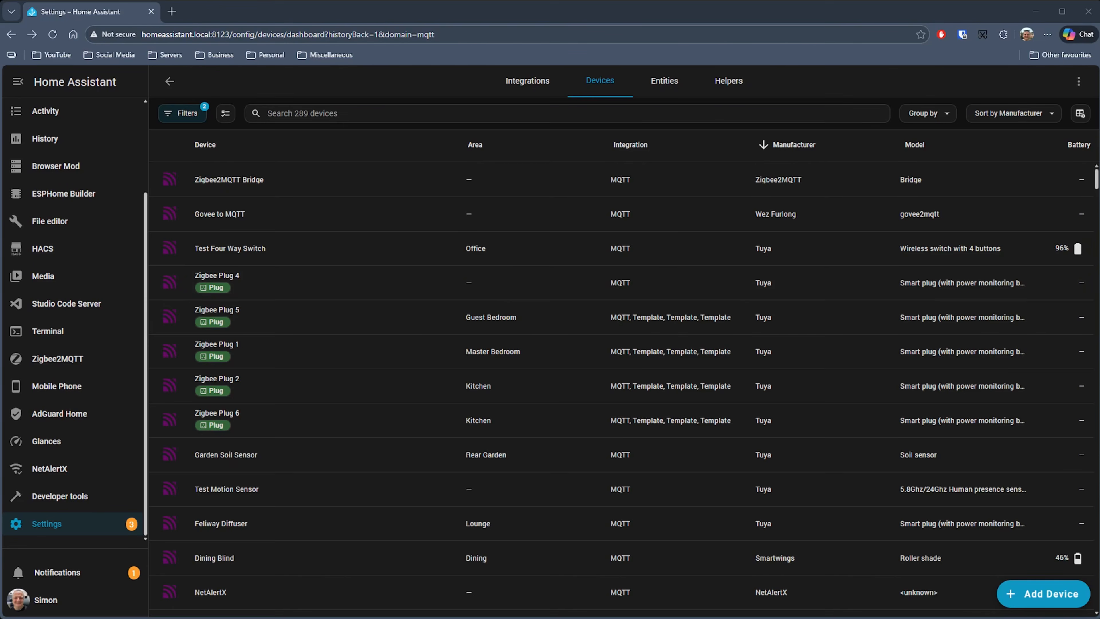
Search the MQTT devices for wiser and open the WiserHeat056054local device.
{"action": "left_click", "coordinate": [388, 102]}
{"action": "type", "text": "wiser"}
{"action": "left_click", "coordinate": [351, 179]}
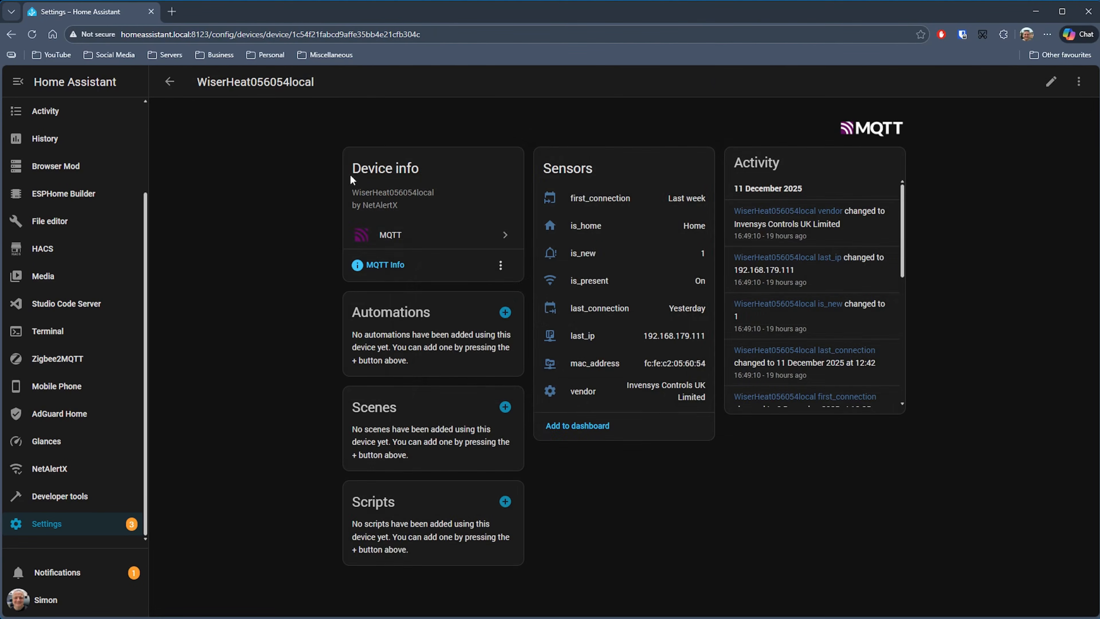
Create an automation from the WiserHeat056054local device, triggered when its is_present sensor has been turned off for 3 minutes.
{"action": "left_click", "coordinate": [505, 312]}
{"action": "left_click", "coordinate": [887, 232]}
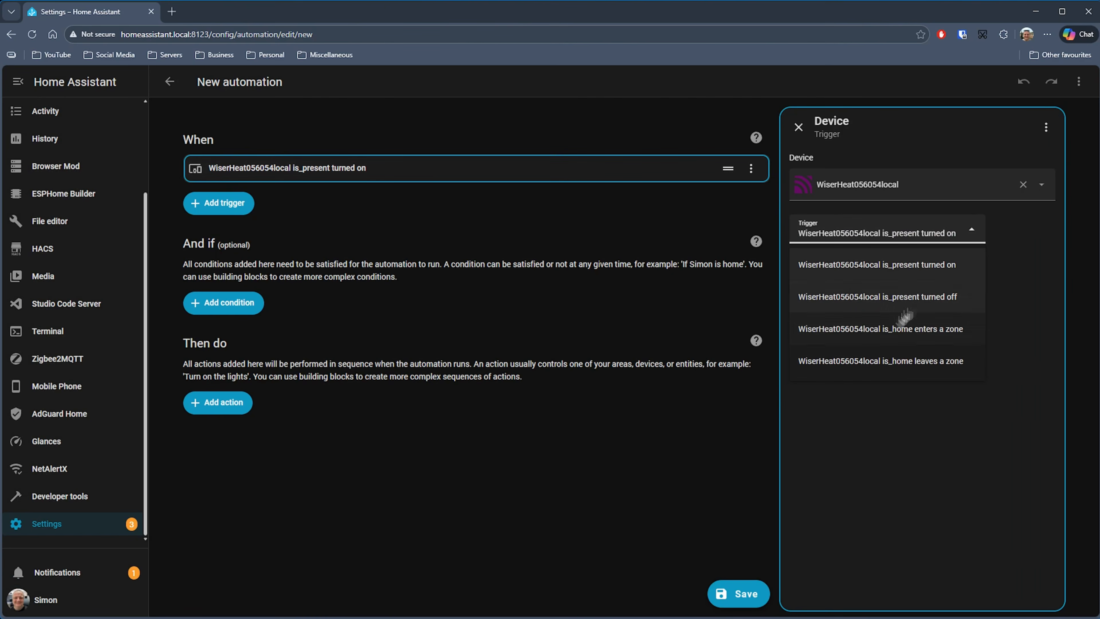
{"action": "left_click", "coordinate": [926, 305]}
{"action": "left_click", "coordinate": [842, 290]}
{"action": "type", "text": "3"}
{"action": "key", "text": "Tab"}
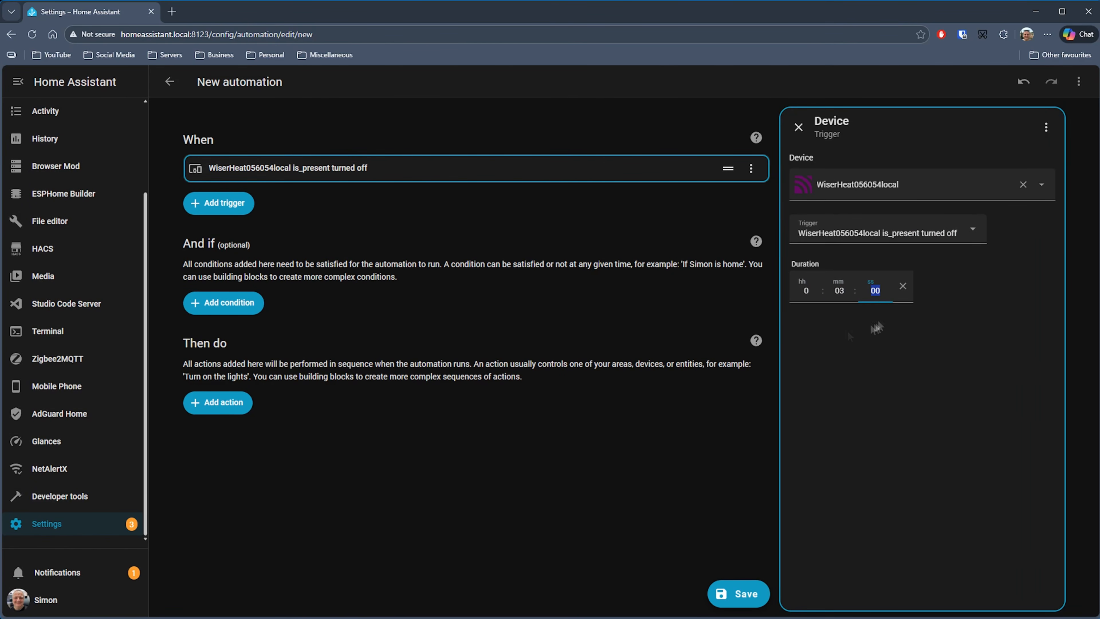
Add an action that sends a notification via mobile_app_pixel_7 with the message "Heating system is offline".
{"action": "left_click", "coordinate": [216, 402]}
{"action": "scroll", "coordinate": [400, 308], "scroll_direction": "down", "scroll_amount": 3}
{"action": "left_click", "coordinate": [344, 433]}
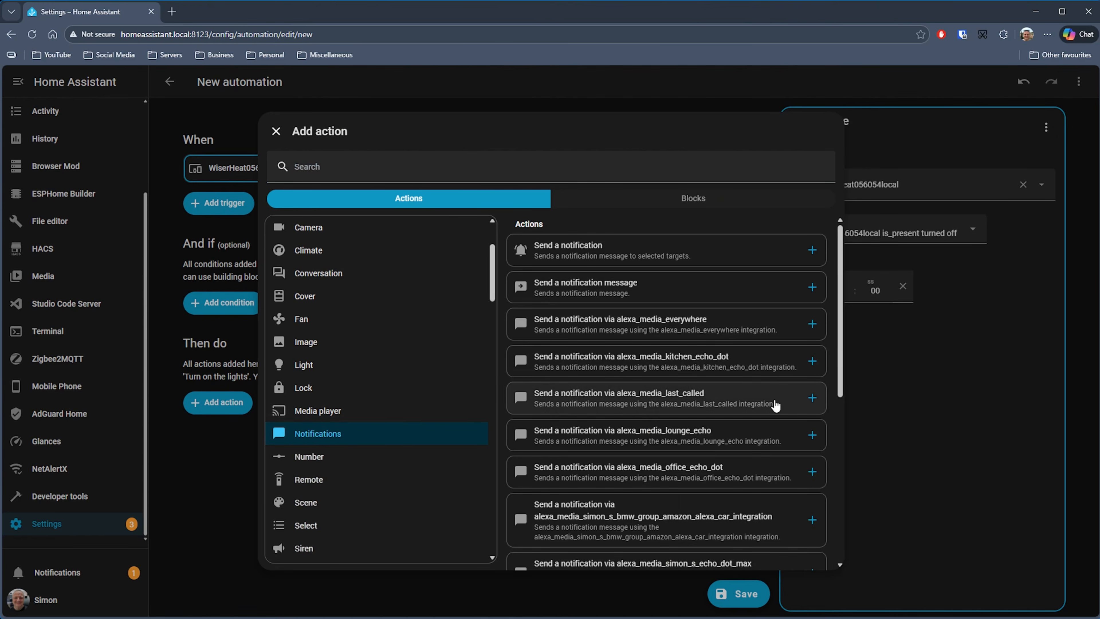
{"action": "scroll", "coordinate": [736, 411], "scroll_direction": "down", "scroll_amount": 8}
{"action": "left_click", "coordinate": [691, 435]}
{"action": "left_click", "coordinate": [844, 250]}
{"action": "type", "text": "Heating system is offline"}
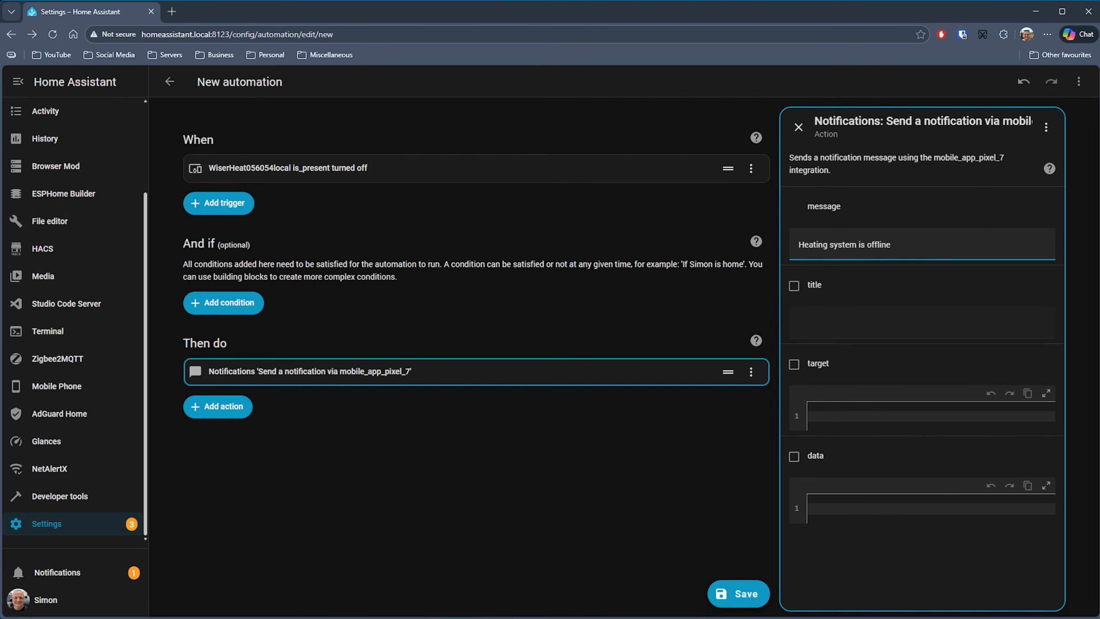
Save the automation under the name "Send notification when heating system is offline".
{"action": "left_click", "coordinate": [739, 594]}
{"action": "type", "text": "Send notification "}
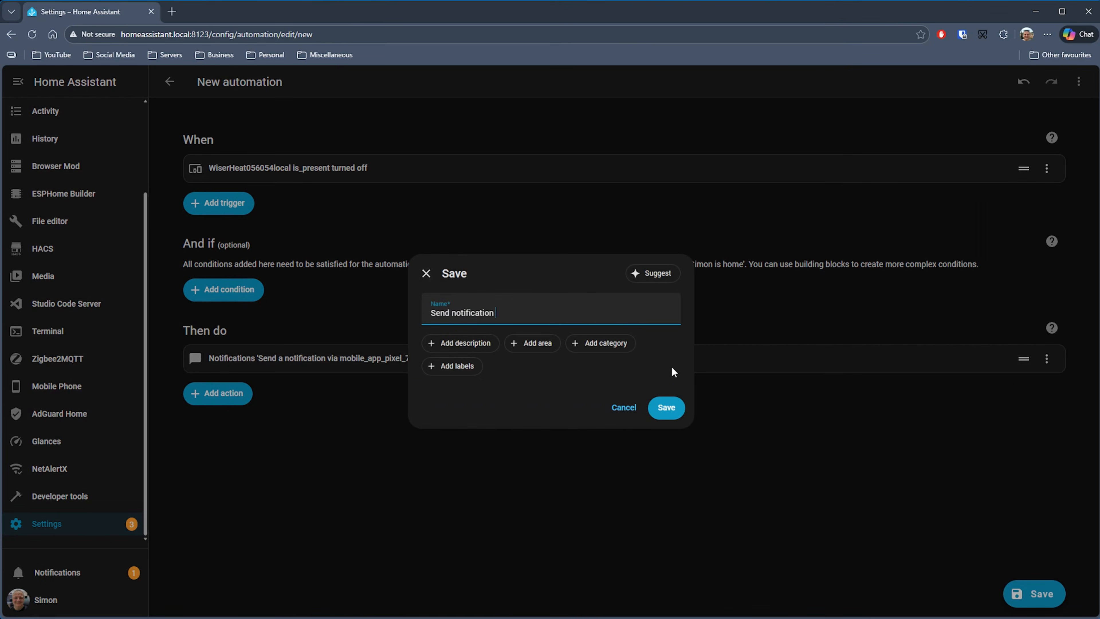
{"action": "type", "text": "when heating system is offline"}
{"action": "left_click", "coordinate": [670, 407]}
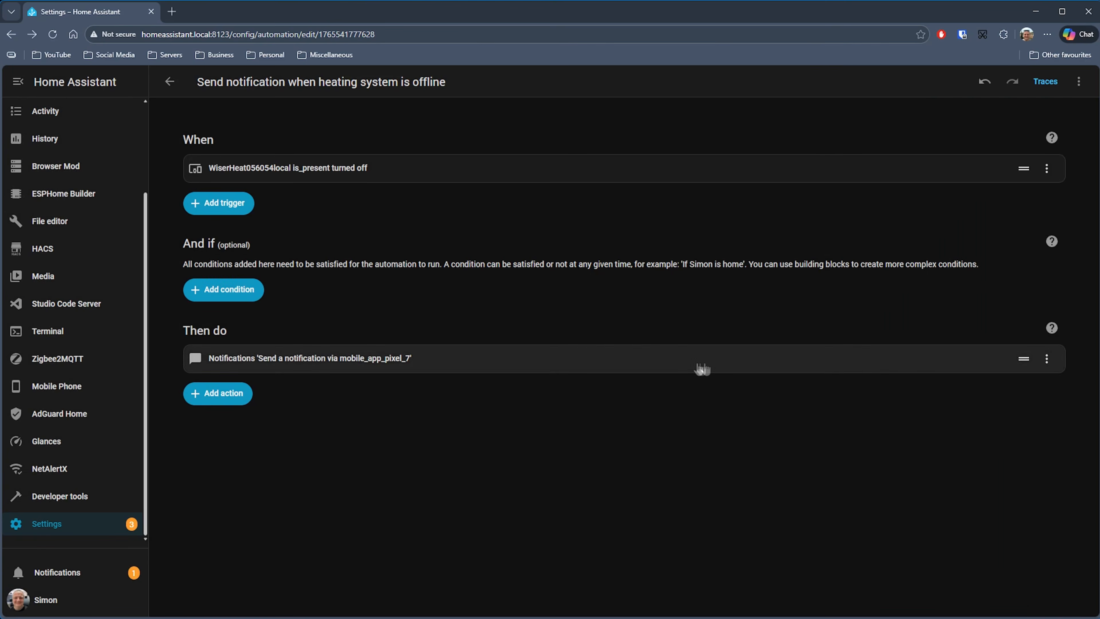